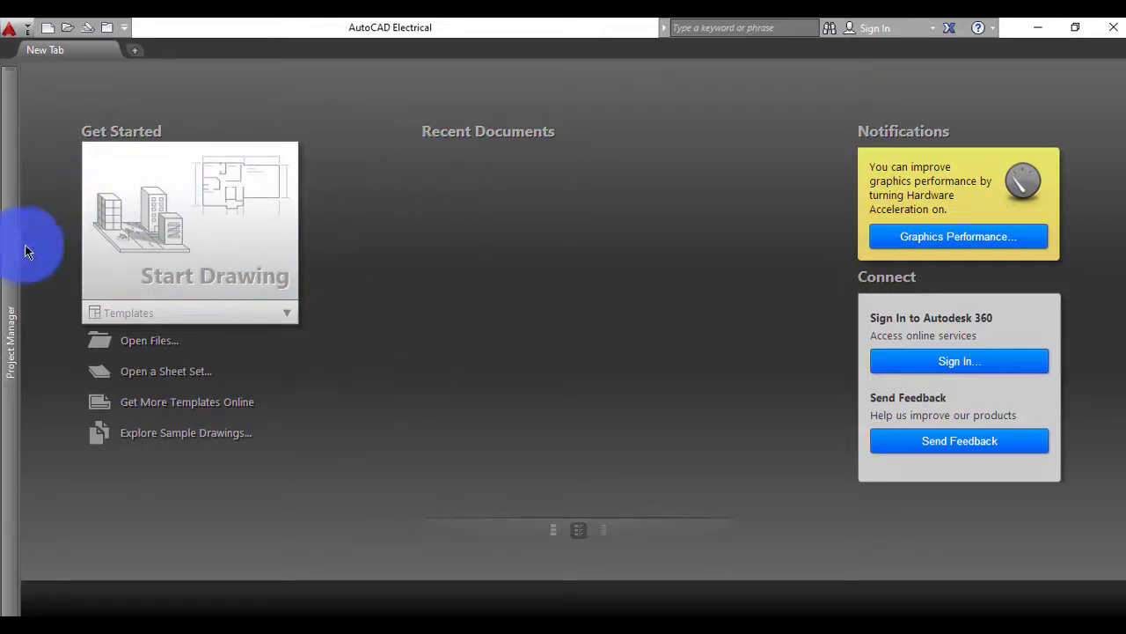
- Expand the WDDEMO project in the Project Manager and list the drawings in its SCHEMATIC and PANEL folders
mouse_move(17, 253)
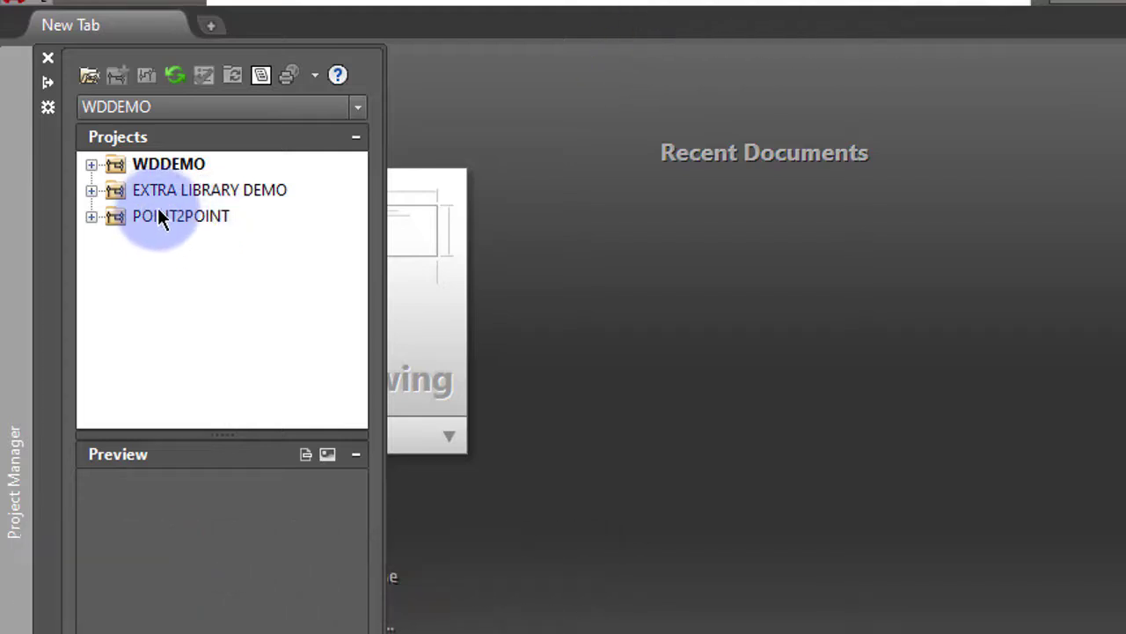
left_click(93, 167)
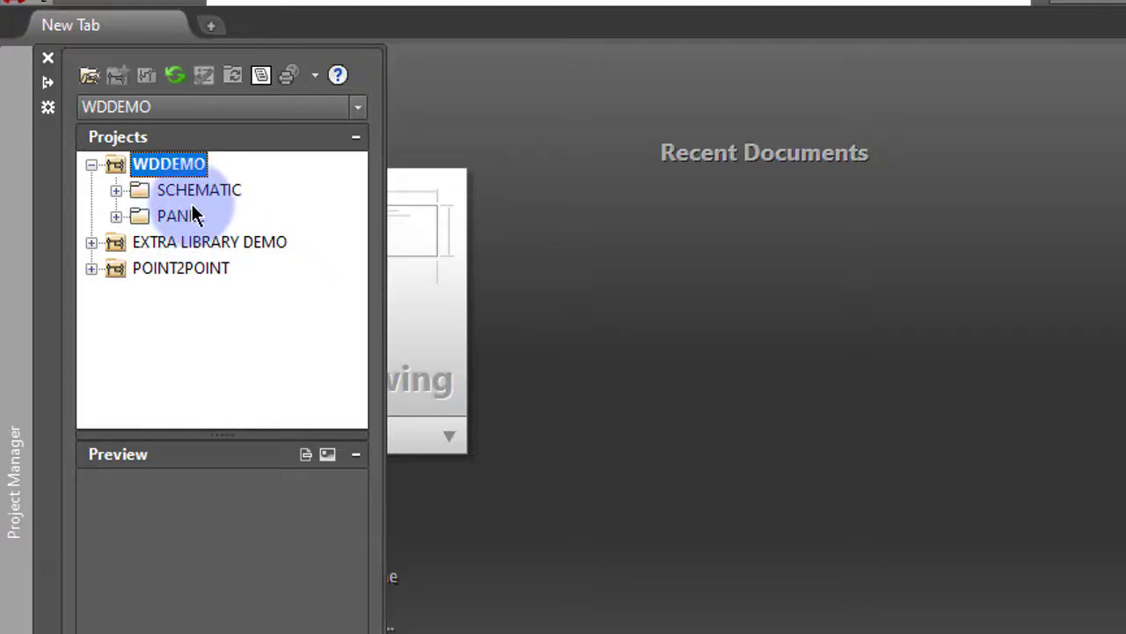
left_click(117, 191)
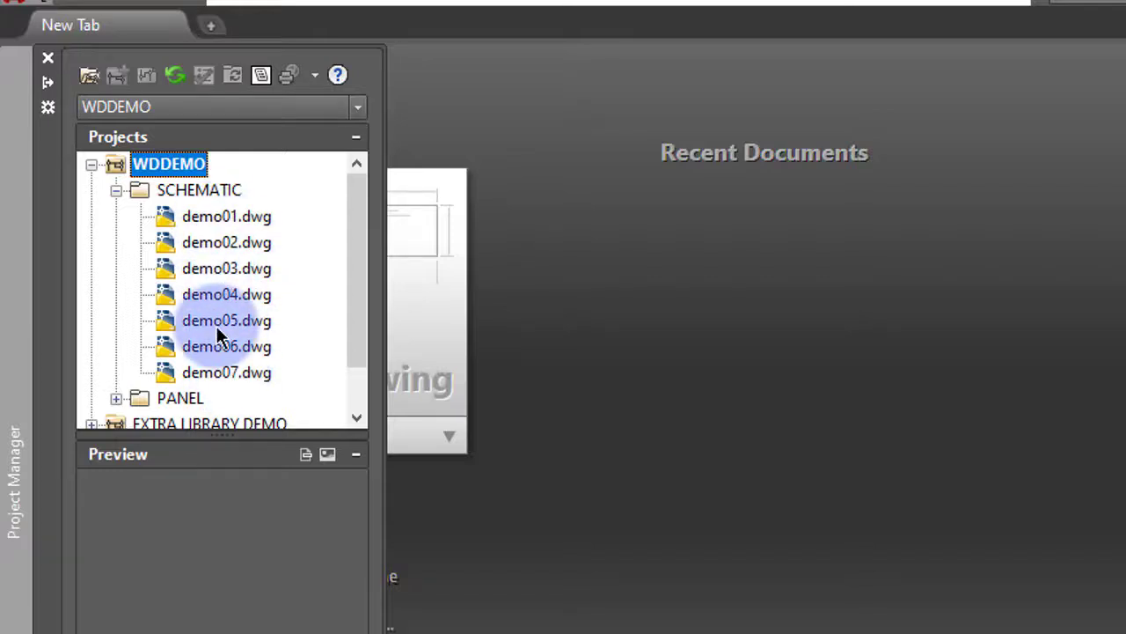
scroll(190, 245, "down", 1)
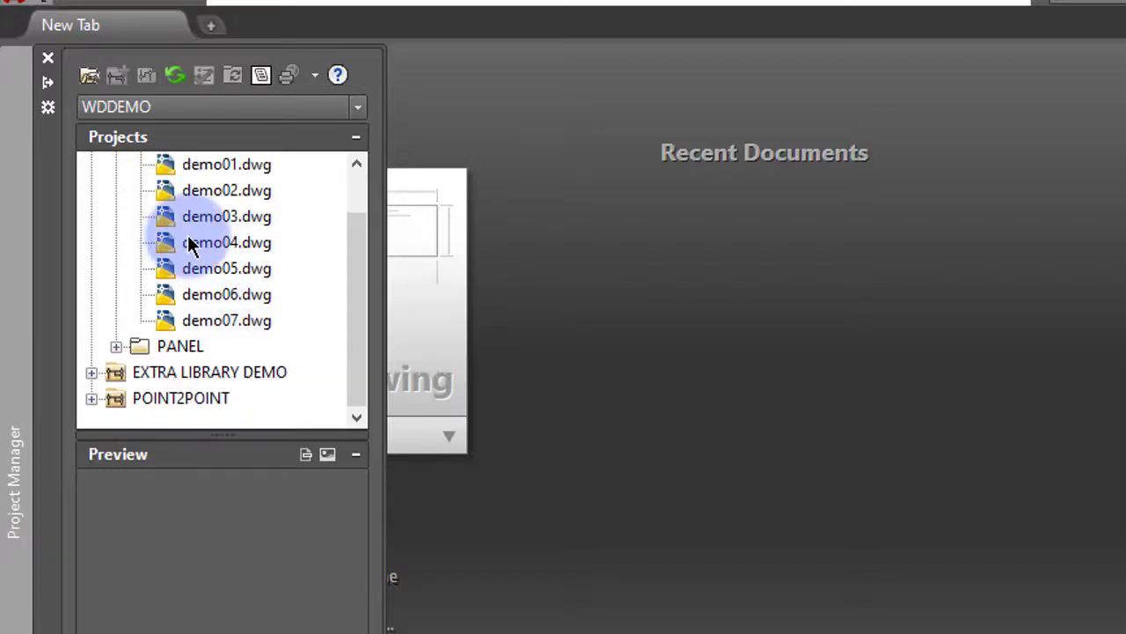
scroll(188, 261, "up", 1)
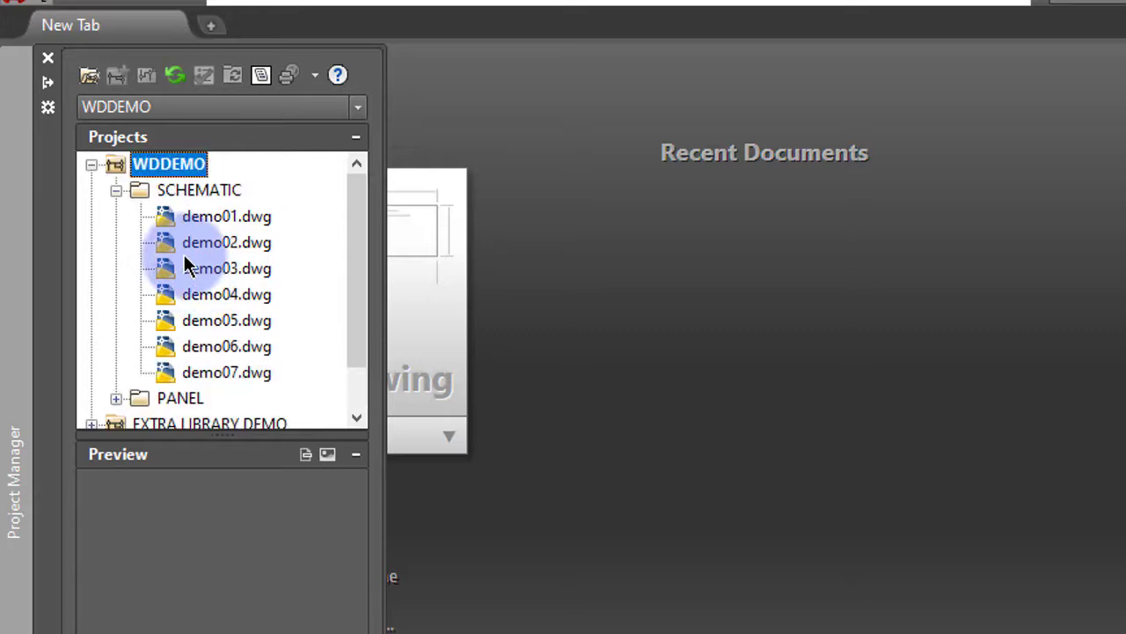
scroll(190, 272, "down", 1)
left_click(115, 346)
left_click(164, 345)
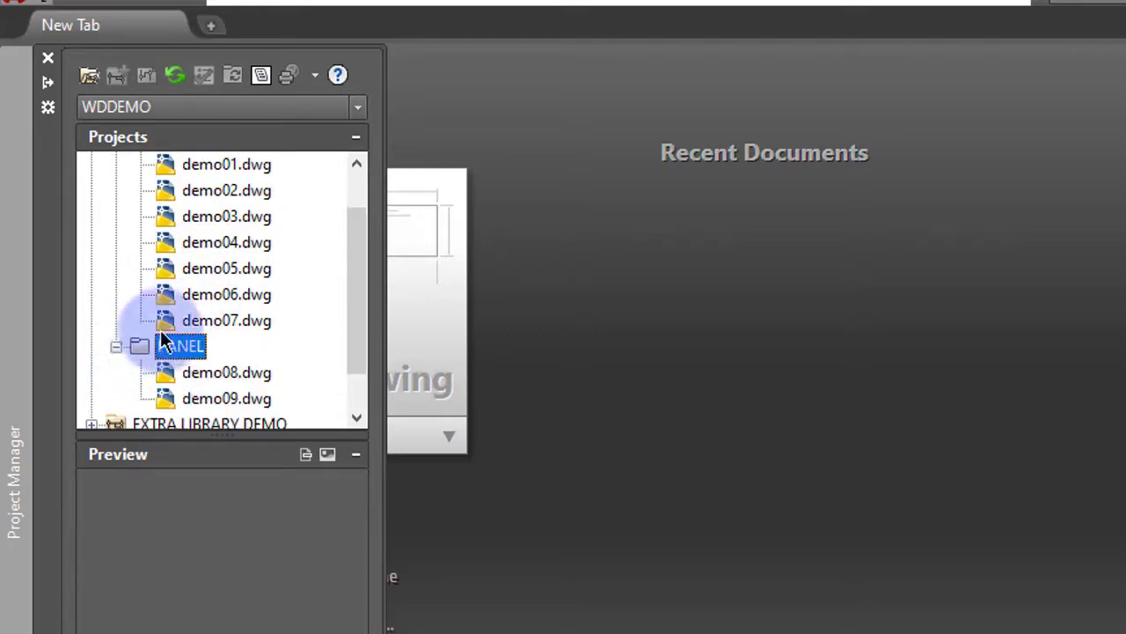
- Expand the EXTRA LIBRARY DEMO and POINT2POINT projects, preview Demo01.dwg and Connector.dwg, and review the full project list
scroll(172, 356, "down", 1)
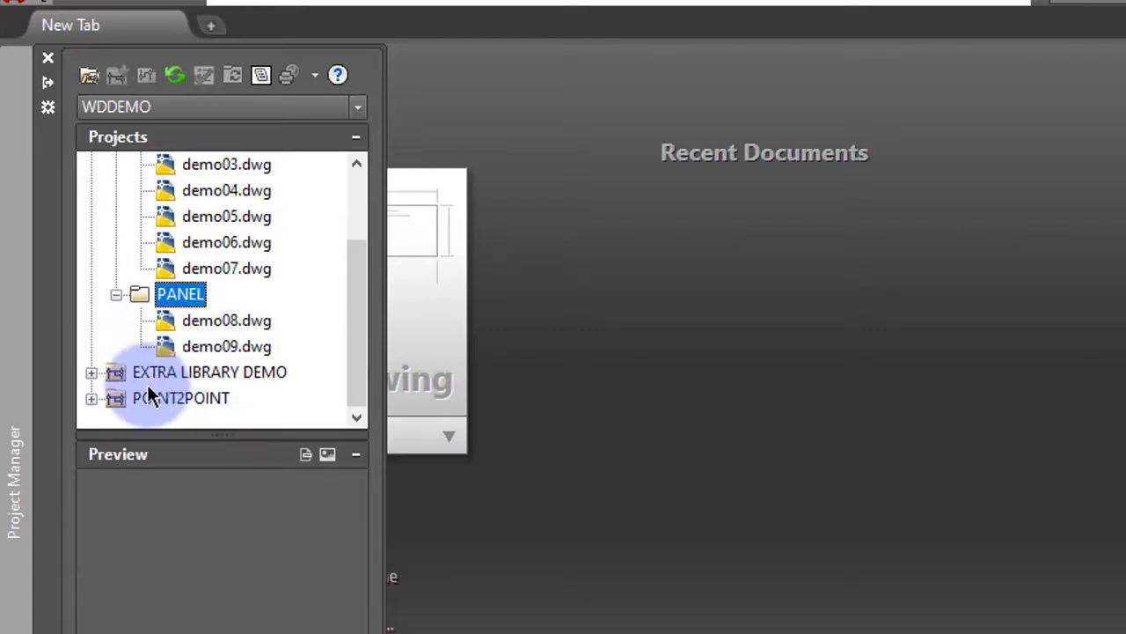
left_click(92, 372)
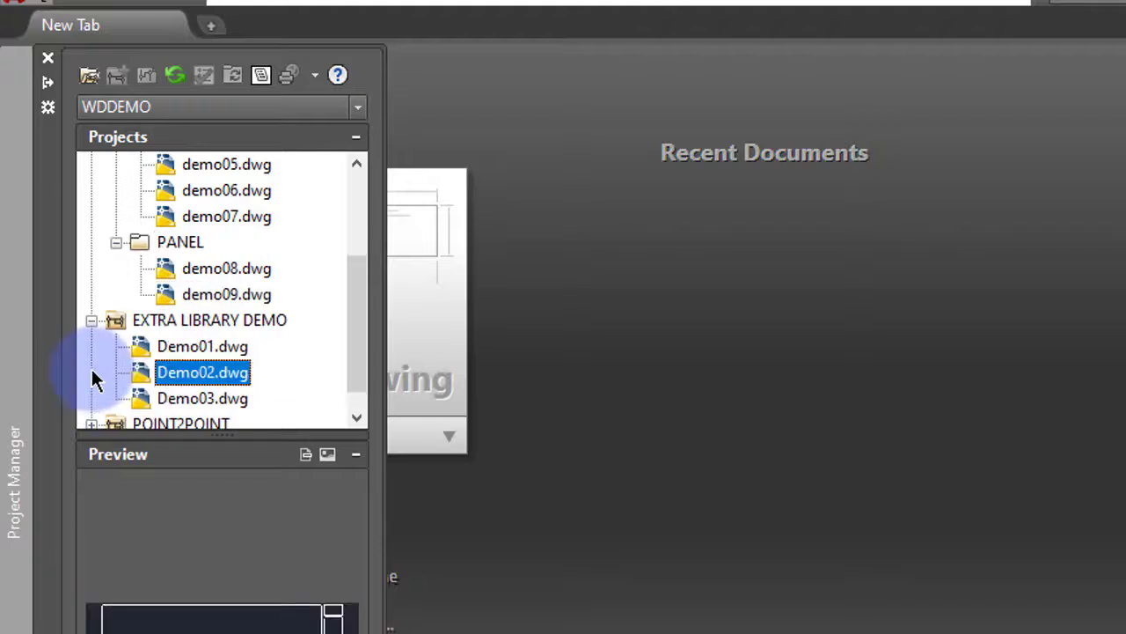
left_click(177, 348)
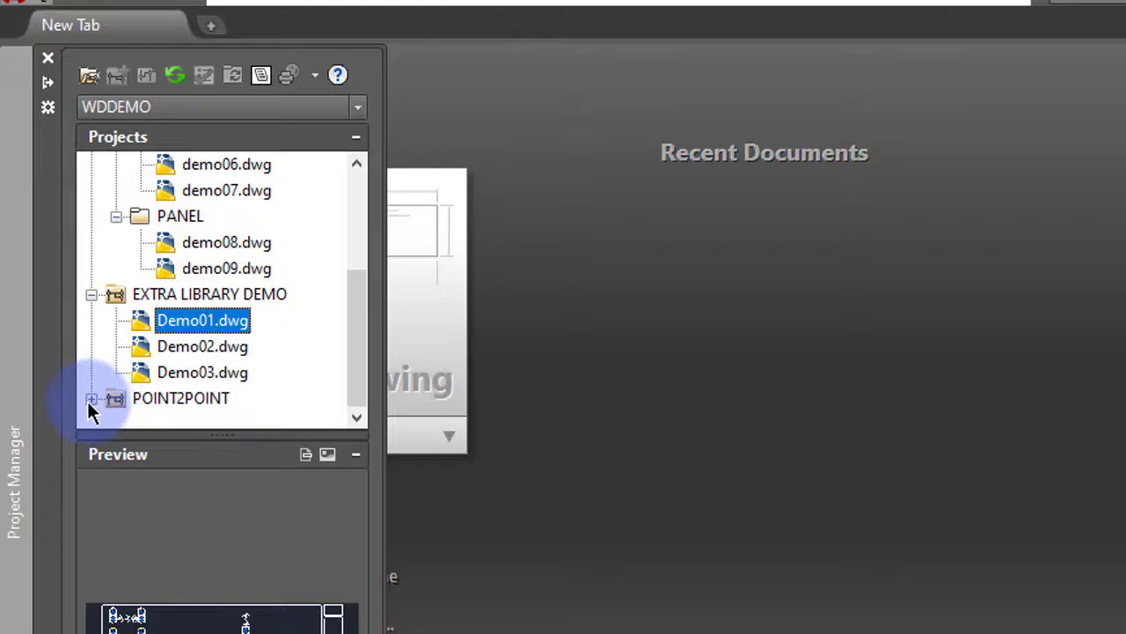
left_click(92, 399)
left_click(141, 399)
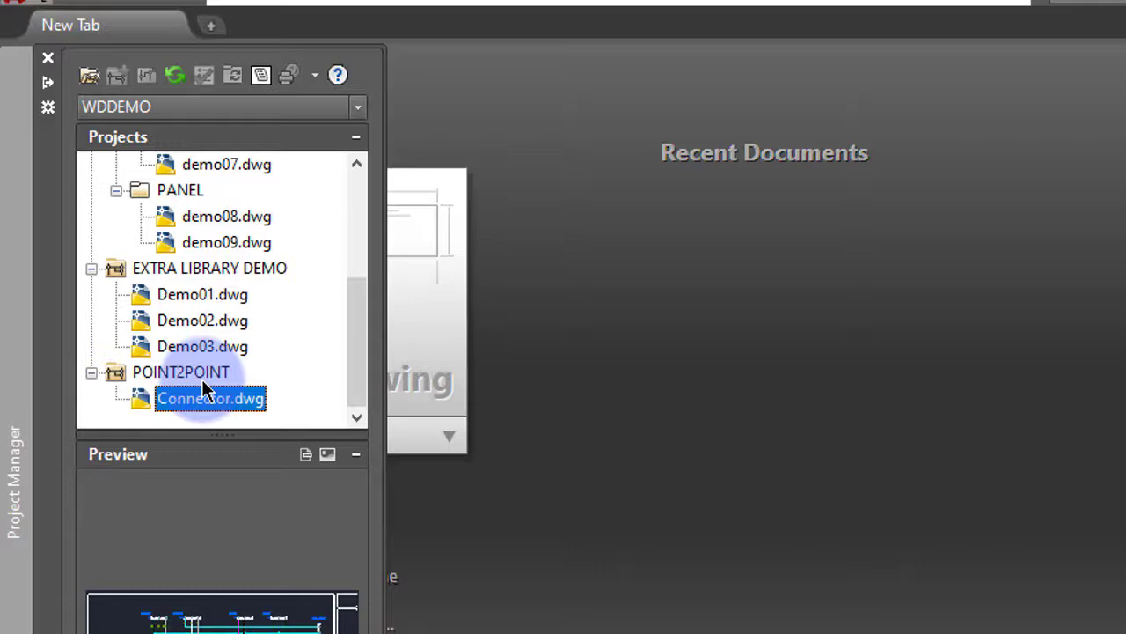
scroll(203, 388, "up", 3)
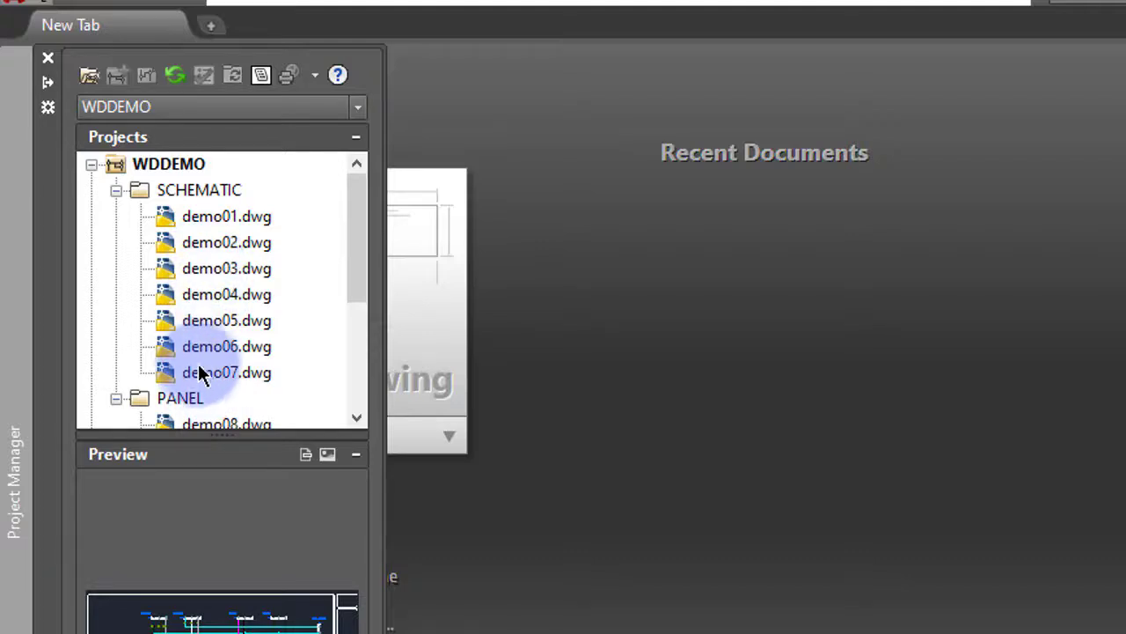
scroll(201, 374, "down", 3)
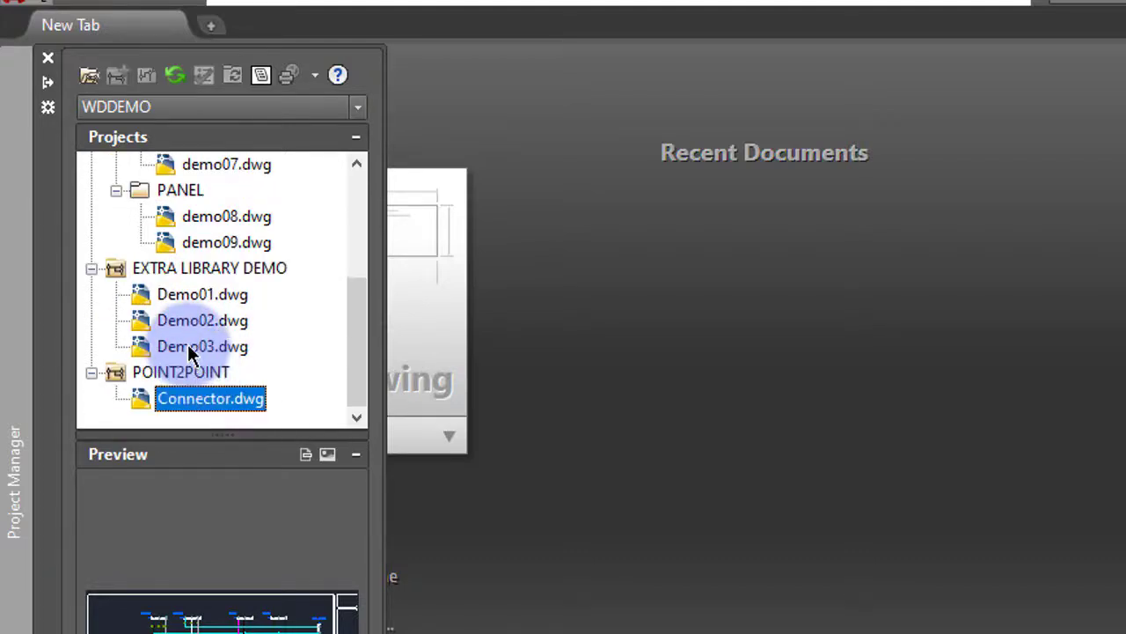
scroll(188, 350, "up", 1)
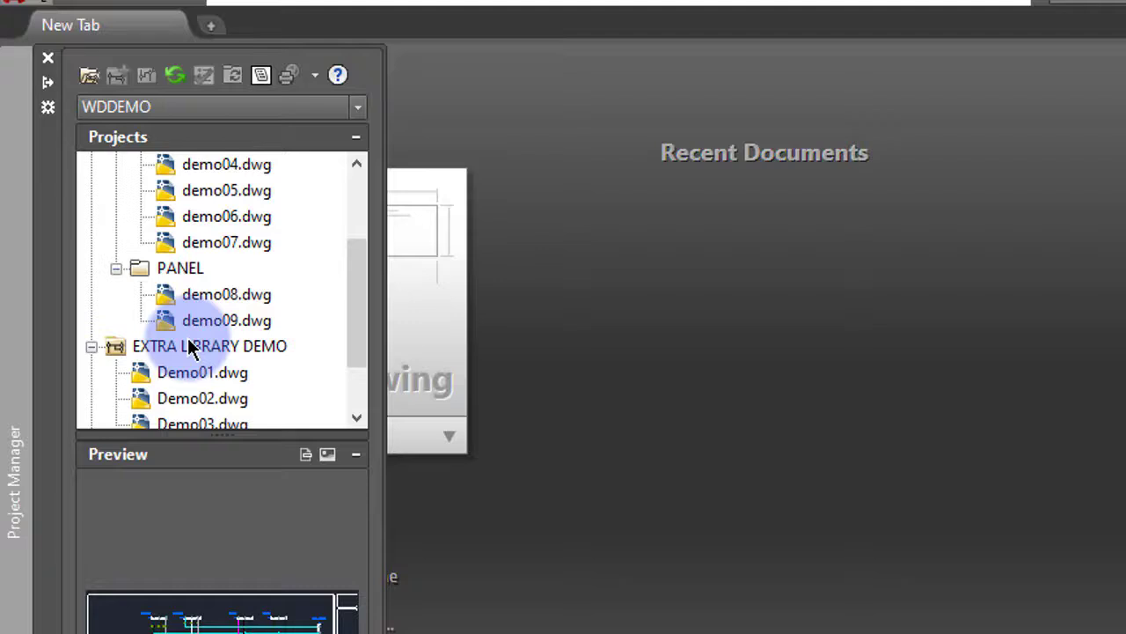
scroll(188, 345, "up", 1)
scroll(209, 311, "up", 1)
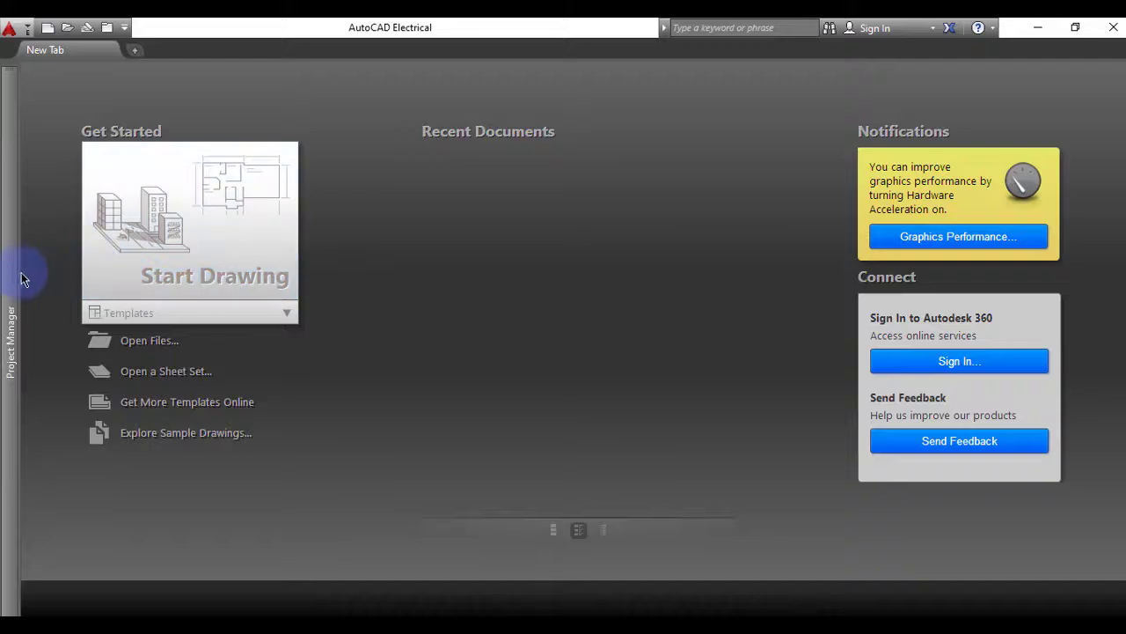
- Start a new drawing from the ACAD_ELECTRICAL.dwt template and bring the whole title-block sheet into view
mouse_move(16, 280)
mouse_move(10, 295)
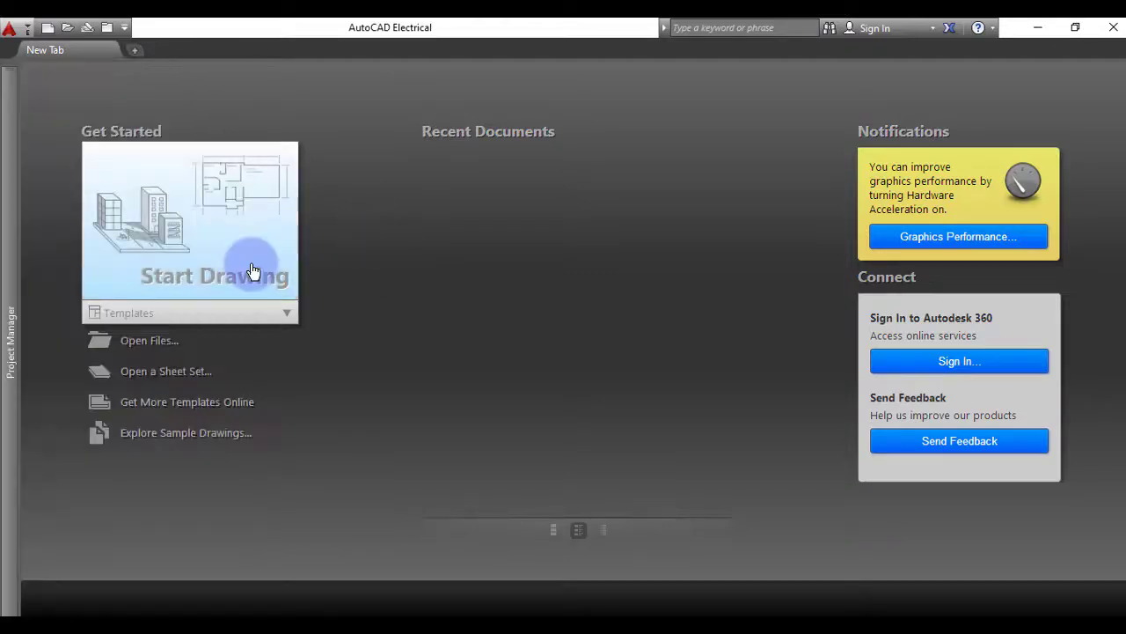
left_click(287, 317)
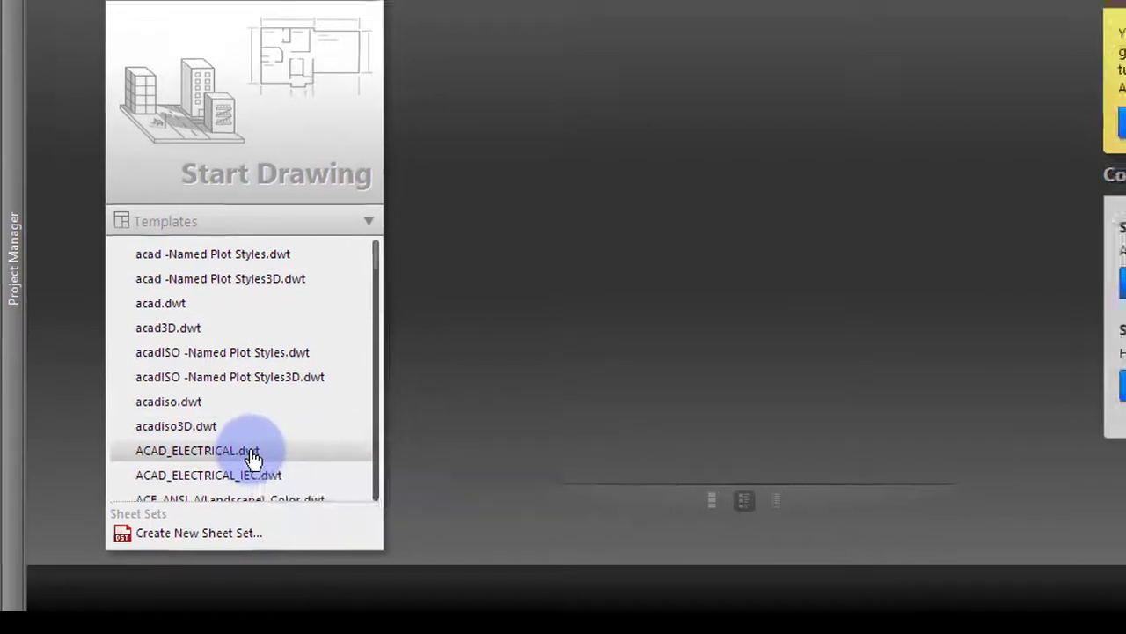
left_click(255, 450)
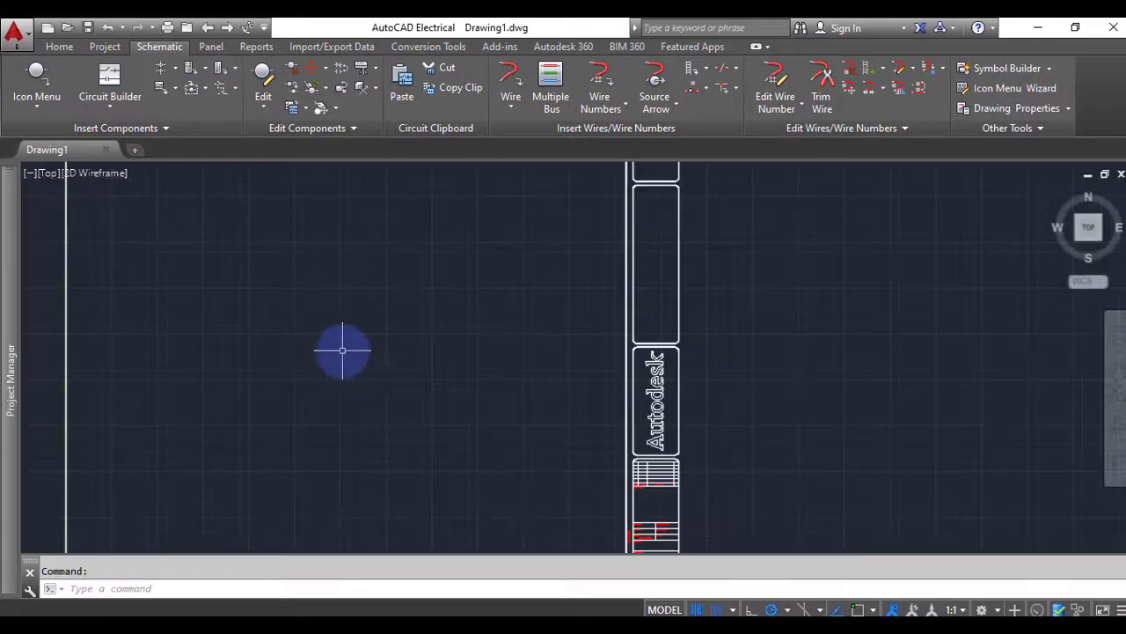
scroll(321, 343, "down", 2)
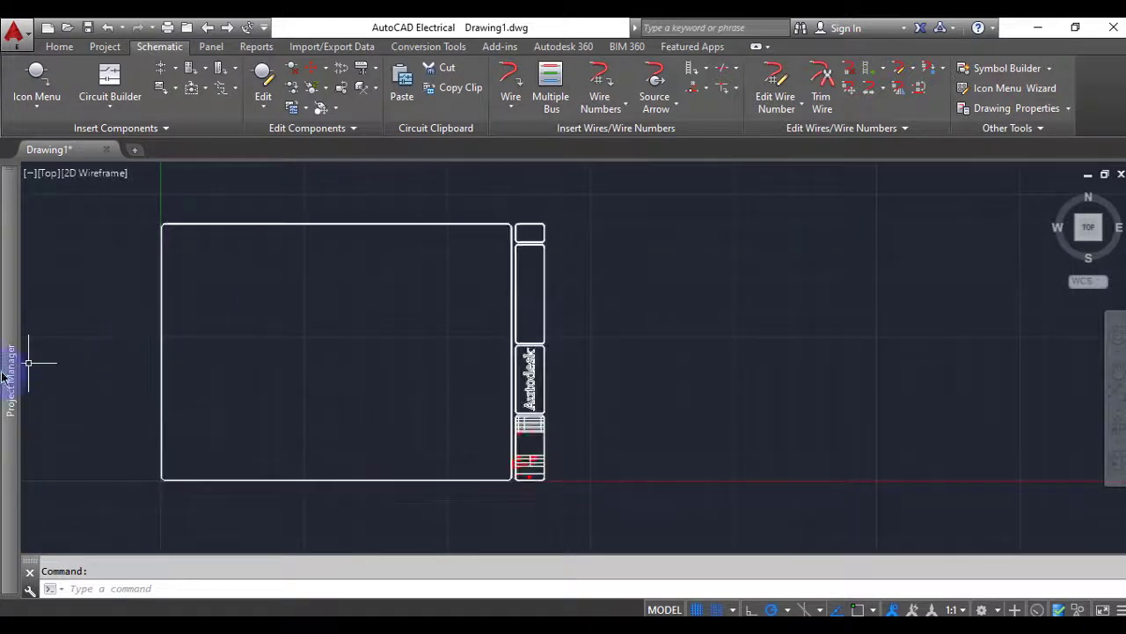
- Toggle the Project Manager's auto-hide setting and collapse the EXTRA LIBRARY DEMO and WDDEMO projects in its list
mouse_move(10, 367)
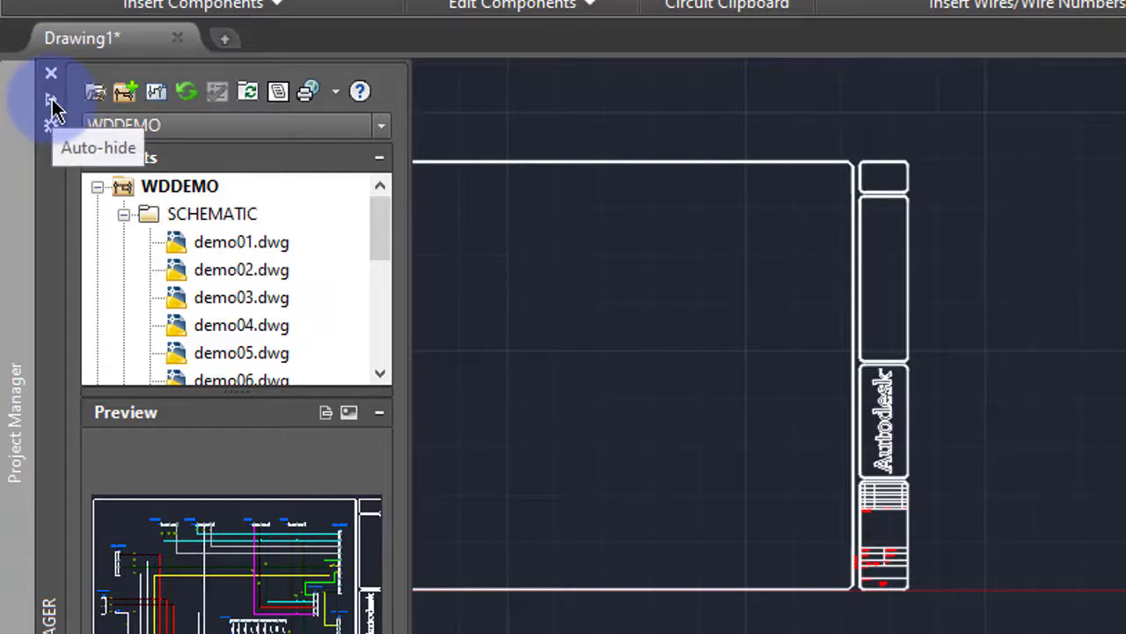
left_click(51, 100)
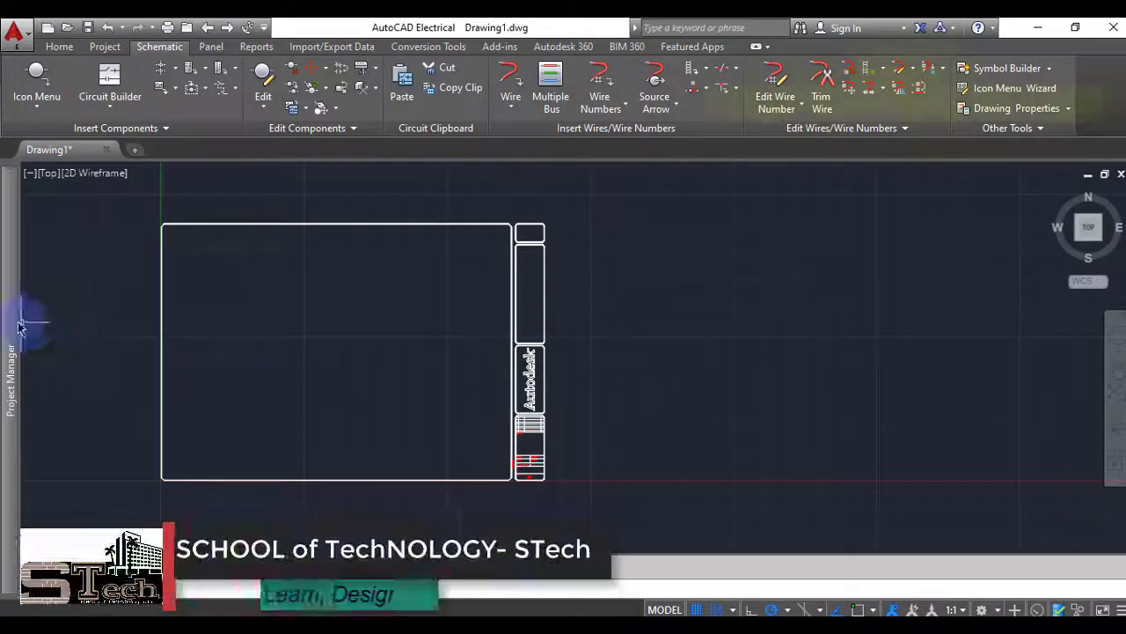
mouse_move(12, 334)
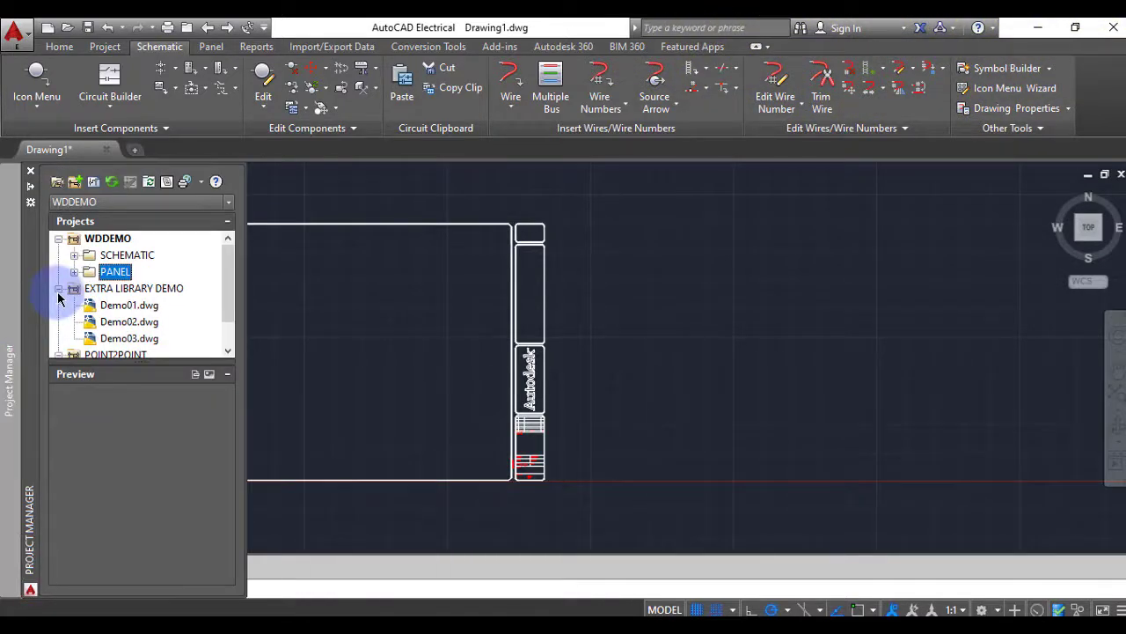
left_click(58, 288)
left_click(58, 238)
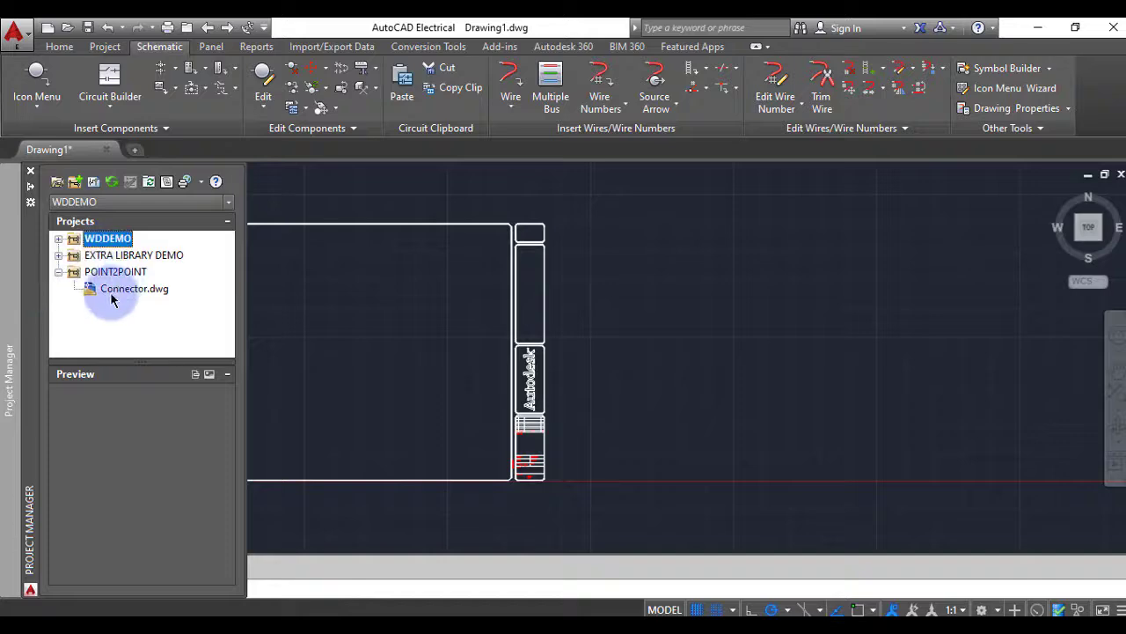
left_click(282, 311)
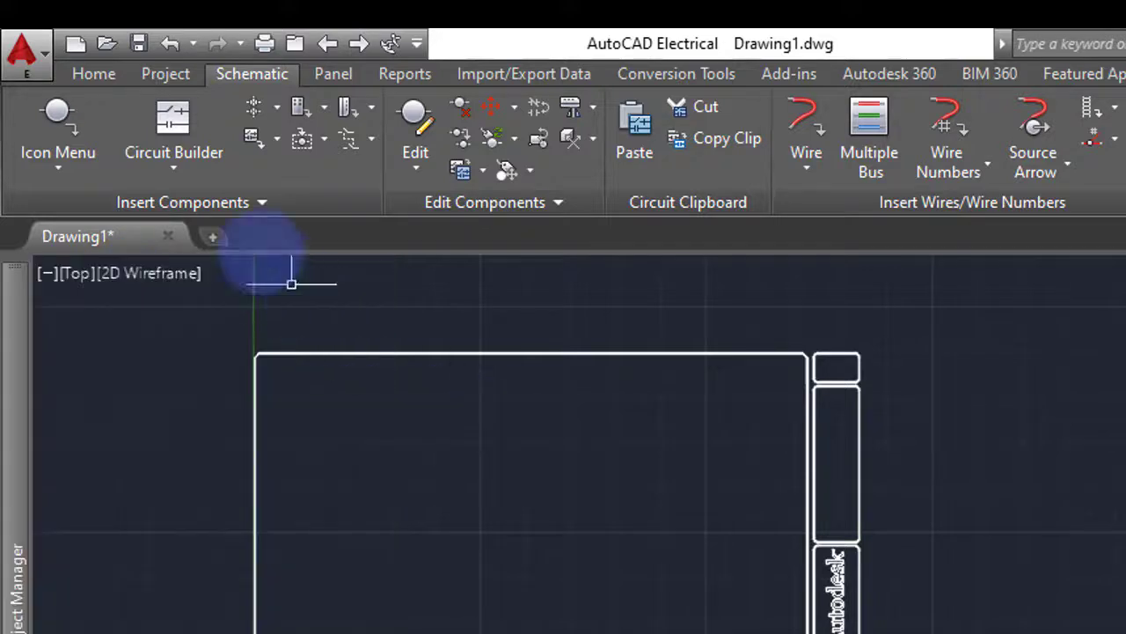
left_click(157, 80)
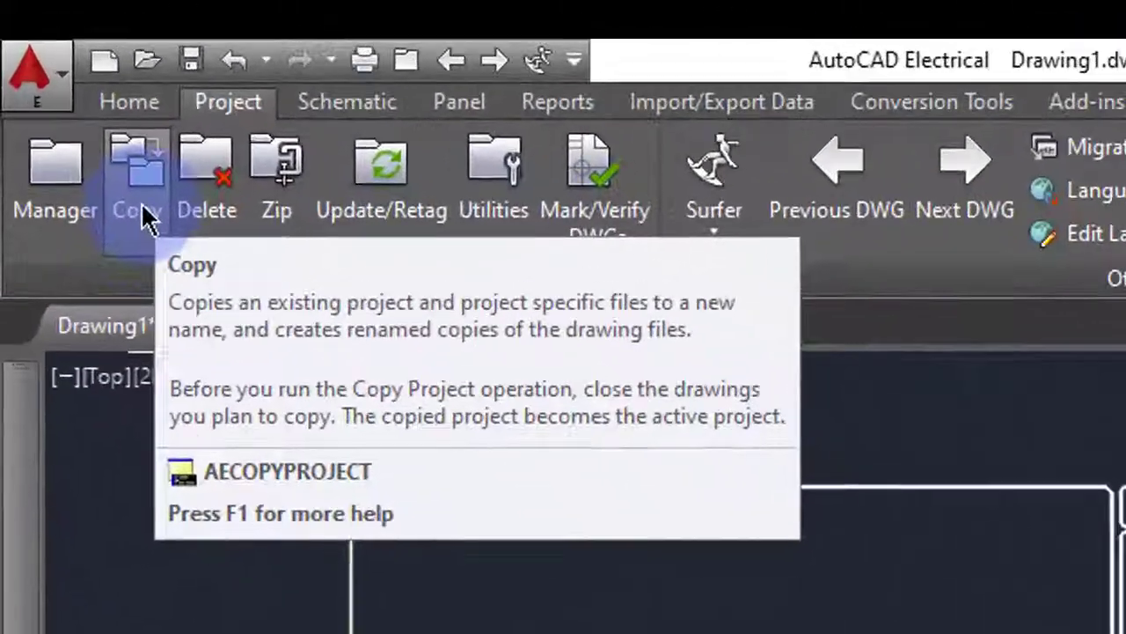
left_click(65, 88)
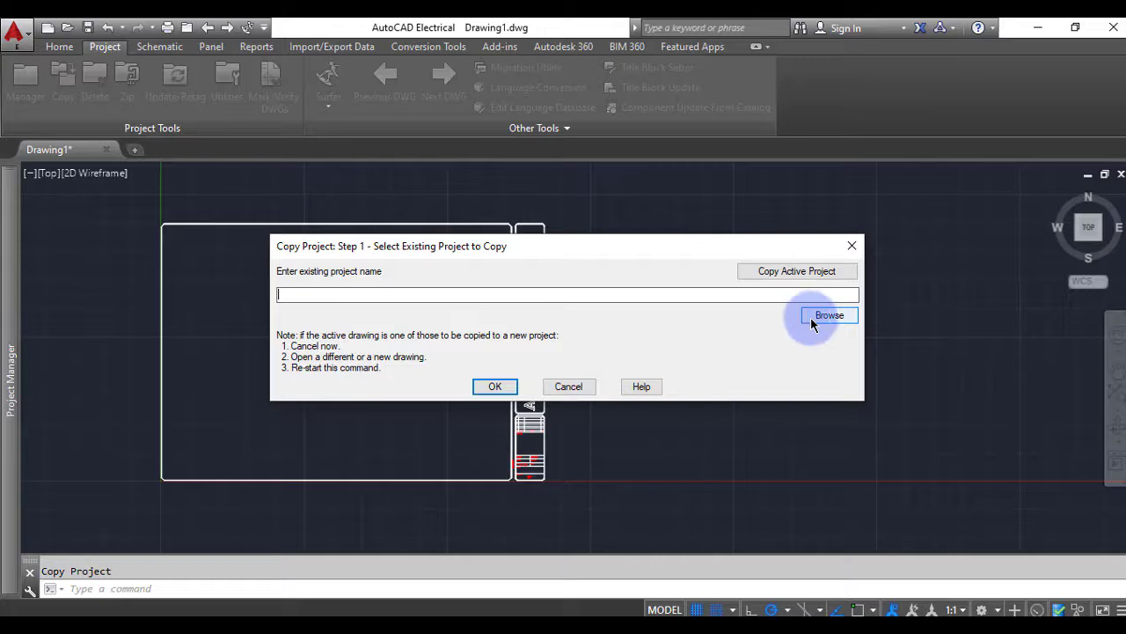
left_click(527, 293)
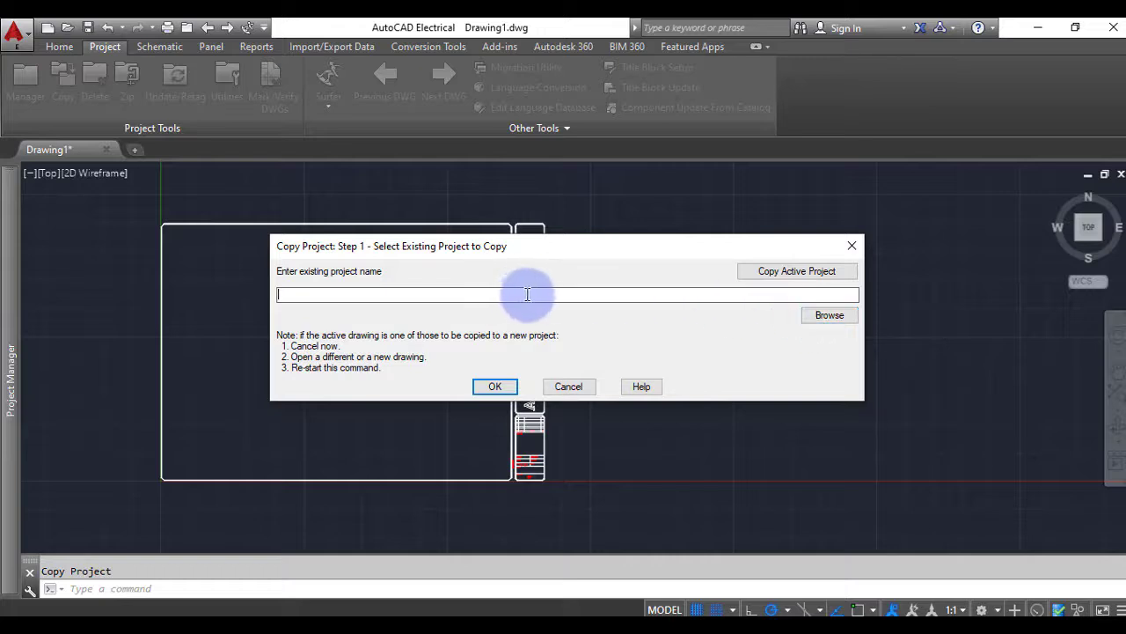
left_click(568, 387)
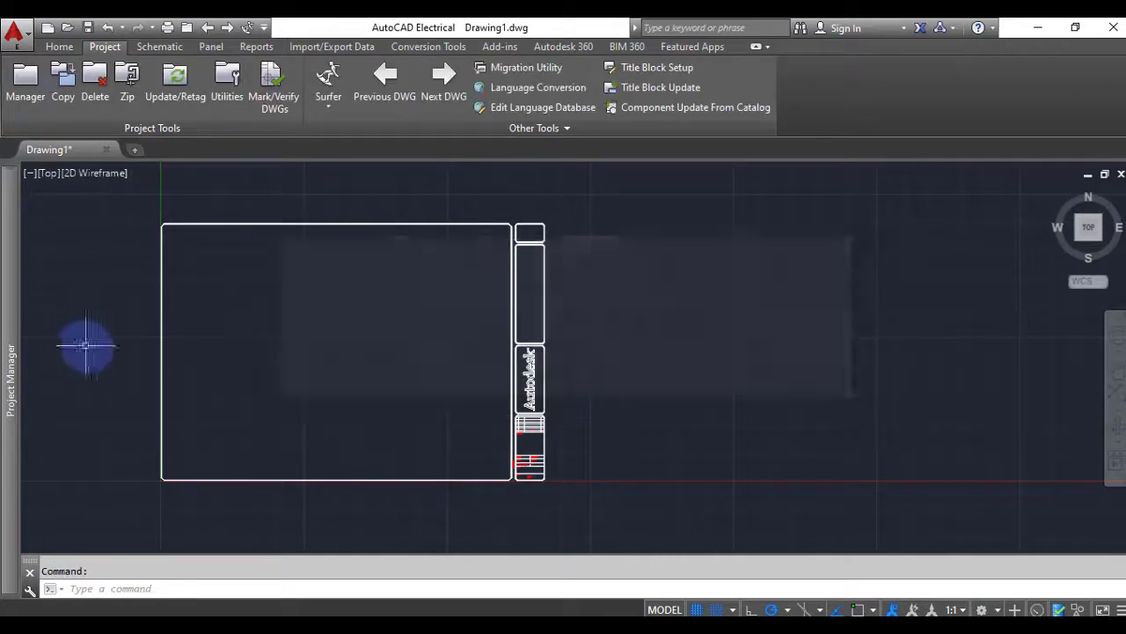
- Open demo01.dwg from the WDDEMO project's SCHEMATIC folder and check the commands available for the project
mouse_move(5, 314)
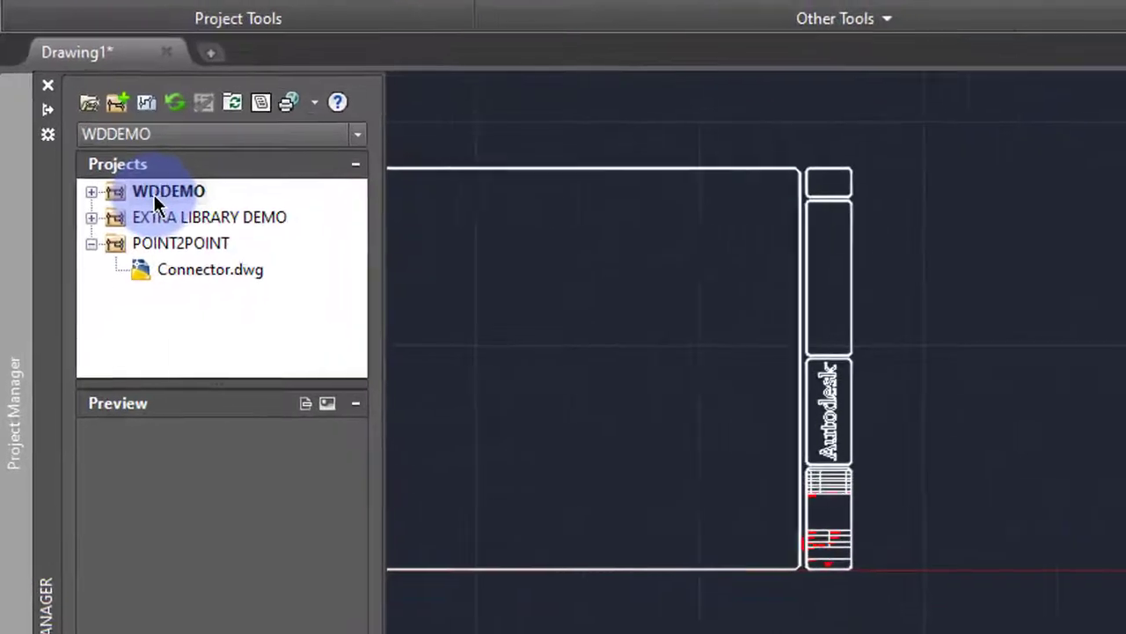
right_click(100, 240)
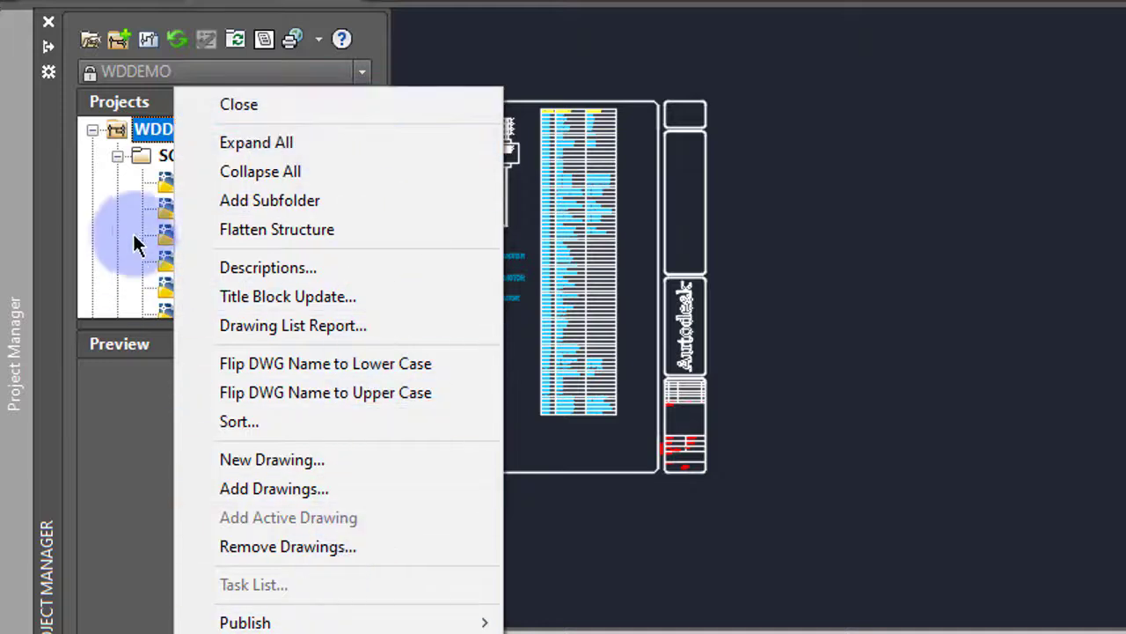
left_click(161, 141)
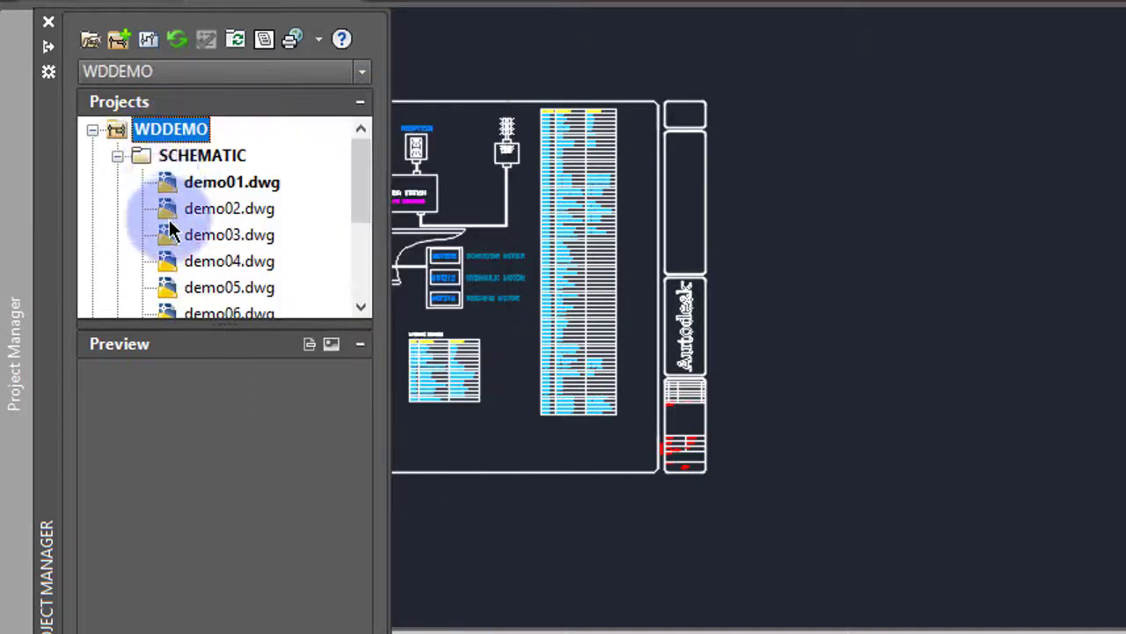
- Check the commands available for the EXTRA LIBRARY DEMO project, leaving WDDEMO as the active project
scroll(165, 224, "down", 2)
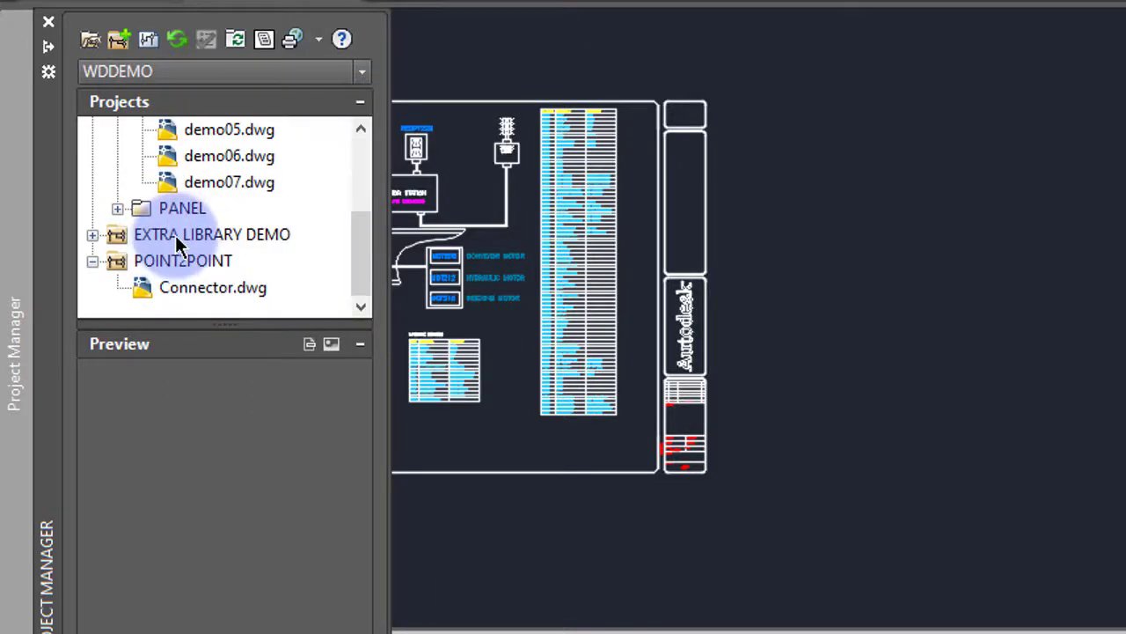
right_click(177, 242)
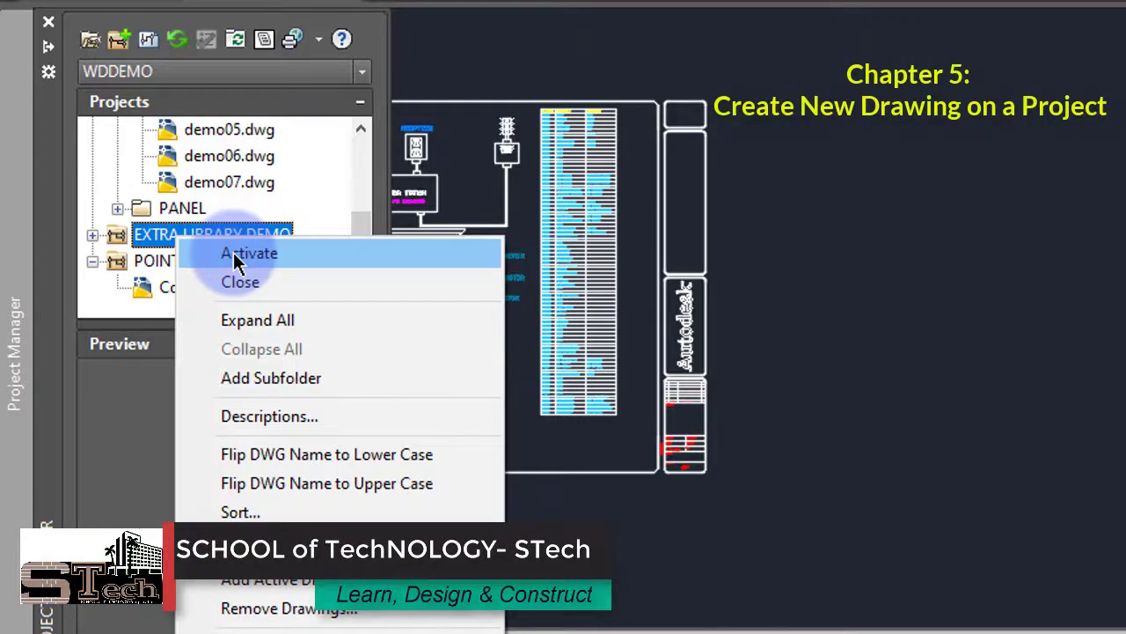
left_click(176, 240)
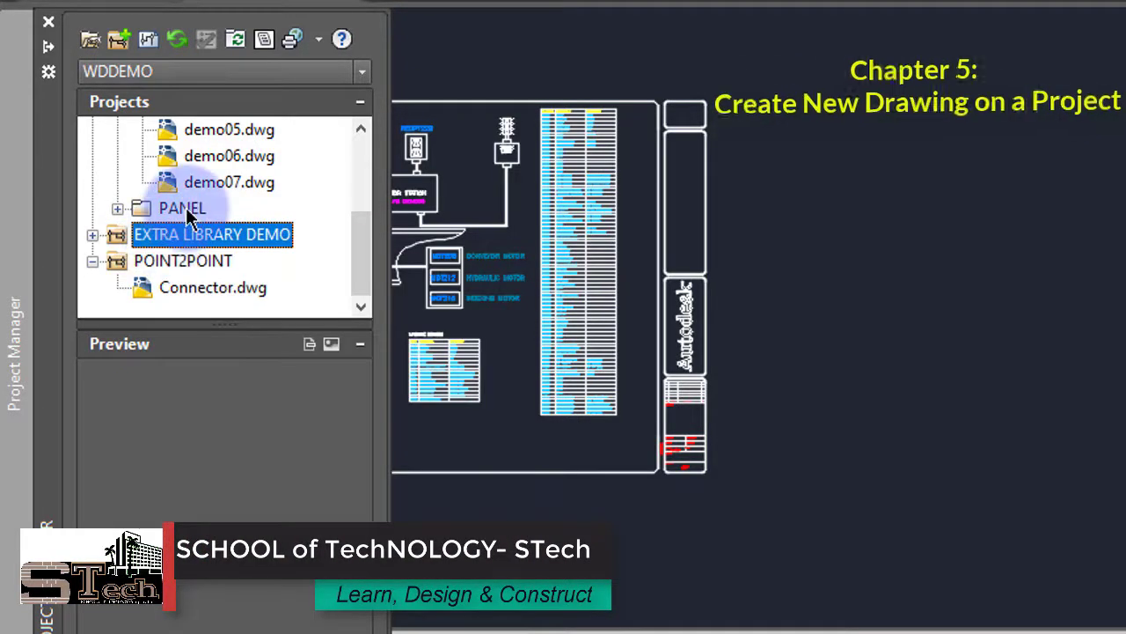
scroll(185, 215, "up", 2)
left_click(190, 156)
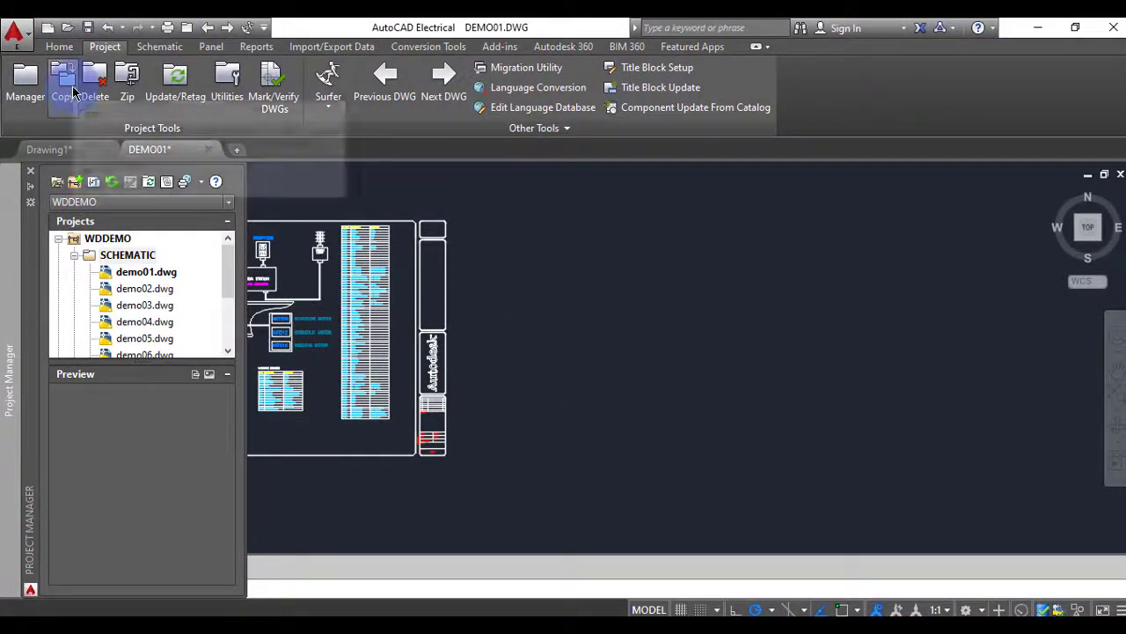
- Try to copy the active WDDEMO project into a new project named Book's Tutorial in the Demo folder
left_click(71, 100)
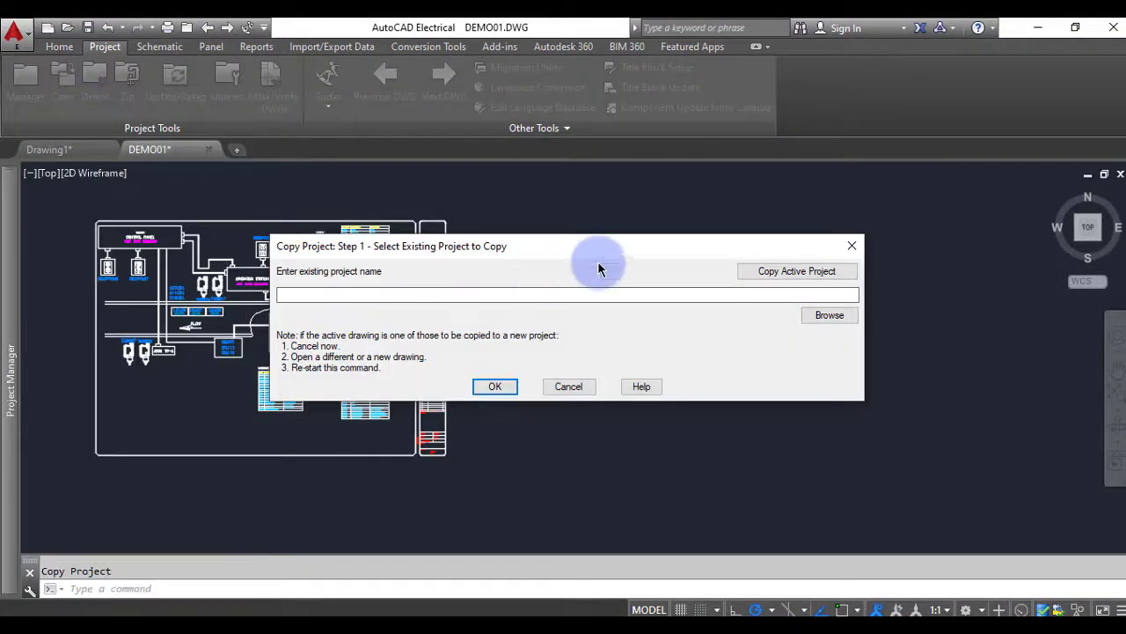
left_click(778, 273)
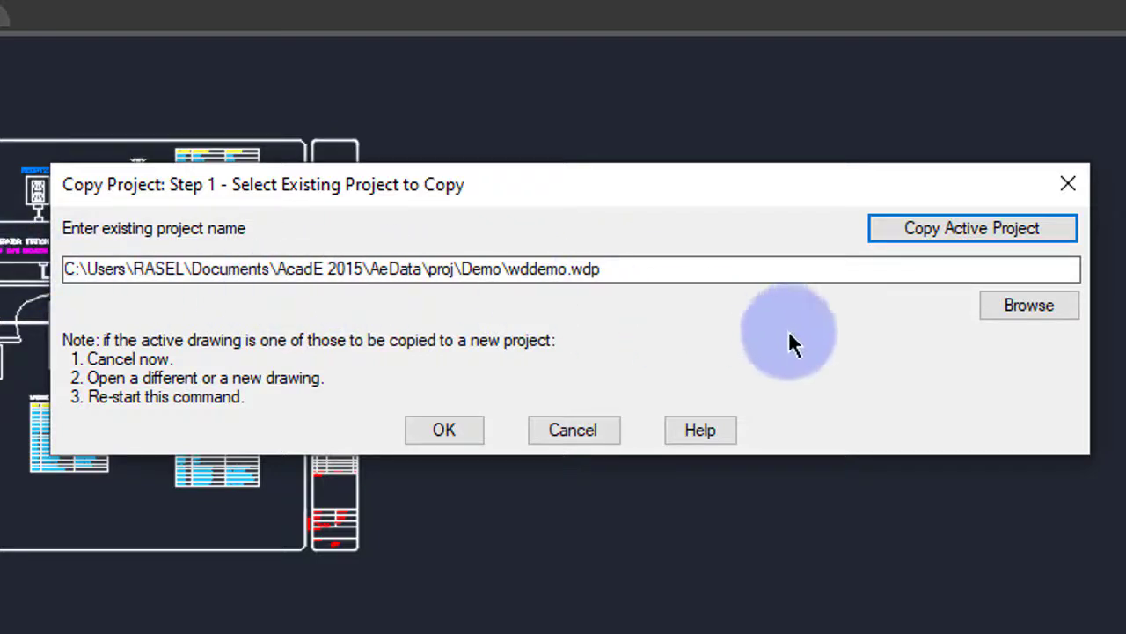
left_click(444, 431)
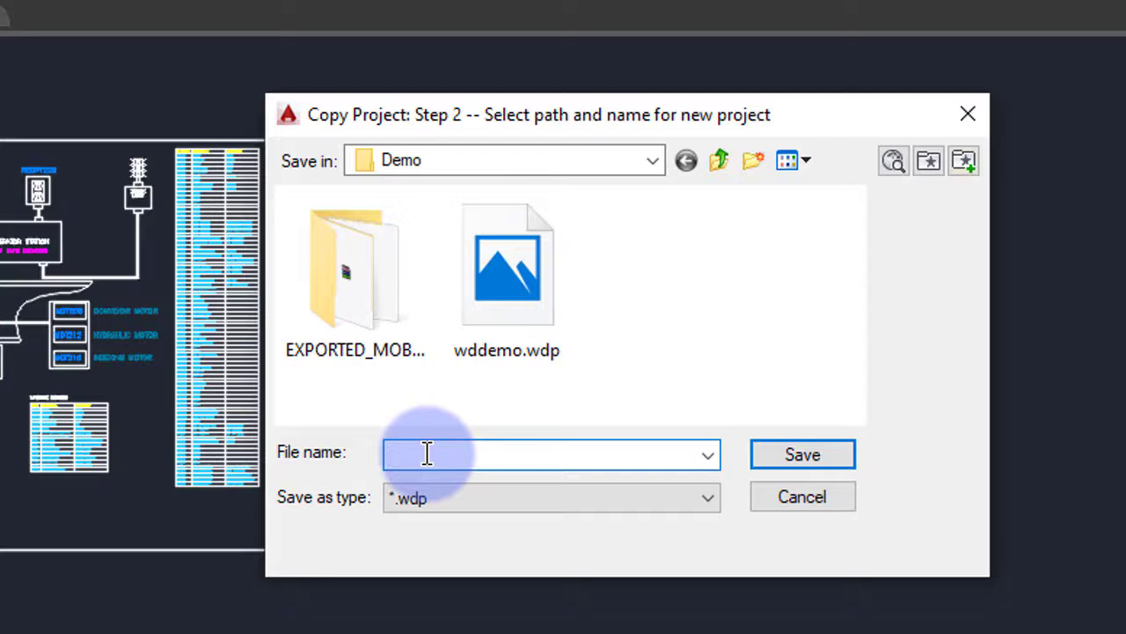
type("Book's Tutorial")
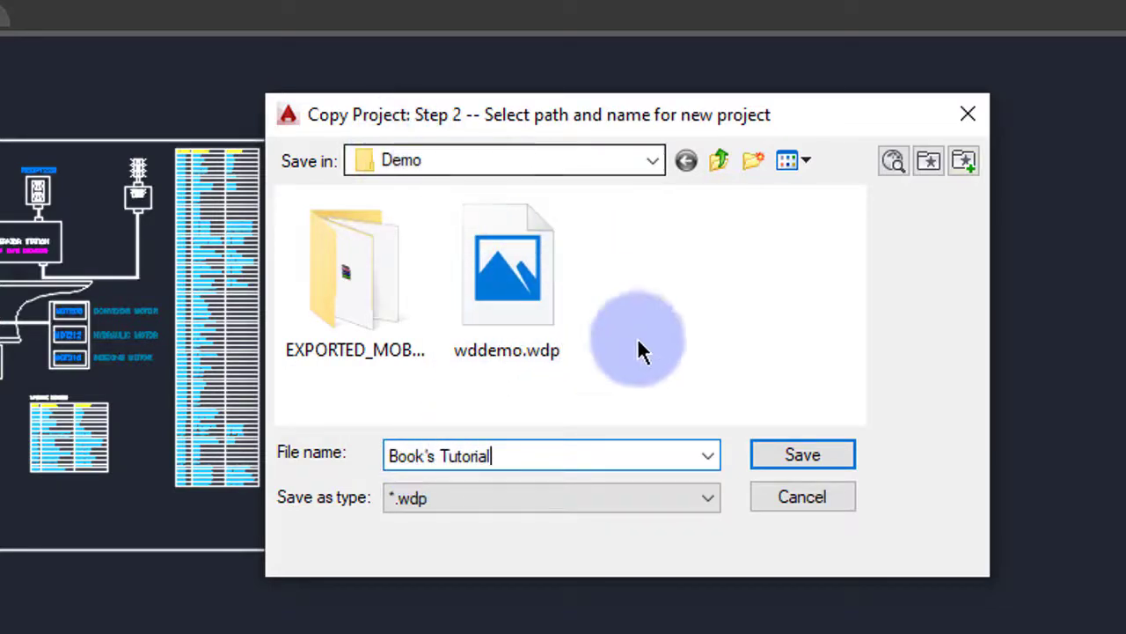
left_click(814, 457)
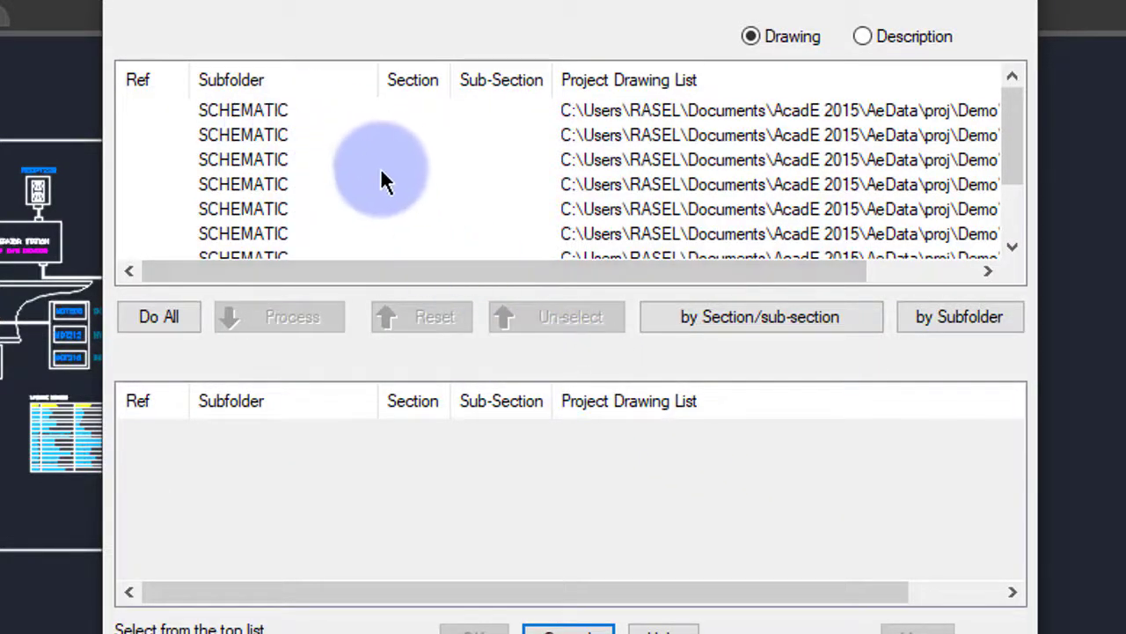
- Try to include all SCHEMATIC and PANEL drawings in the project copy and abandon the copy command
scroll(383, 181, "down", 2)
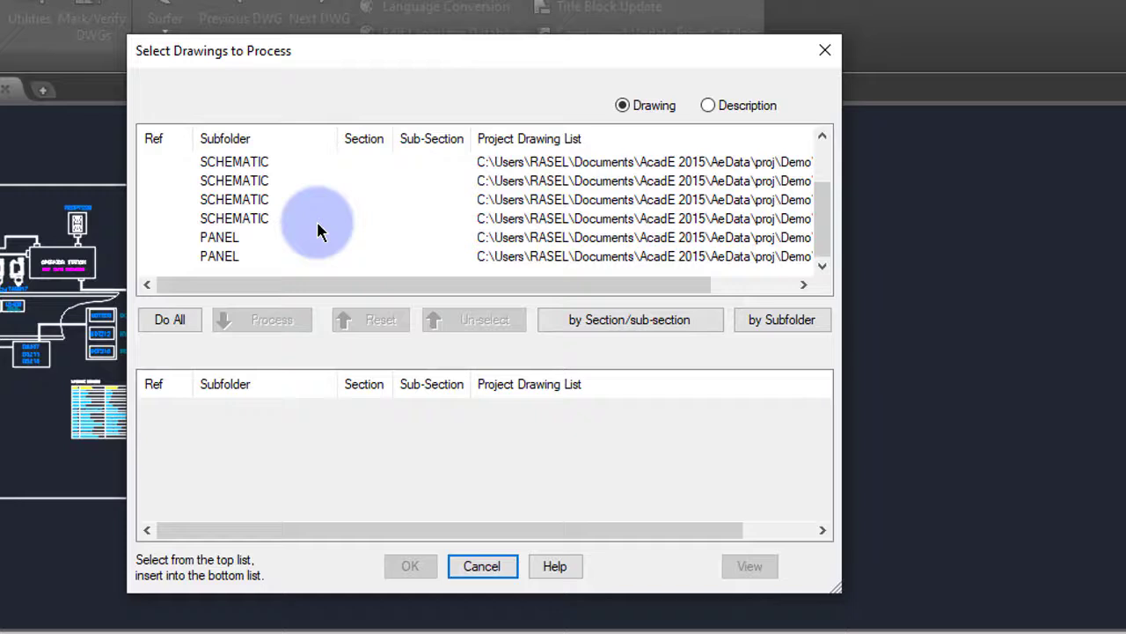
scroll(318, 230, "up", 2)
scroll(318, 231, "down", 2)
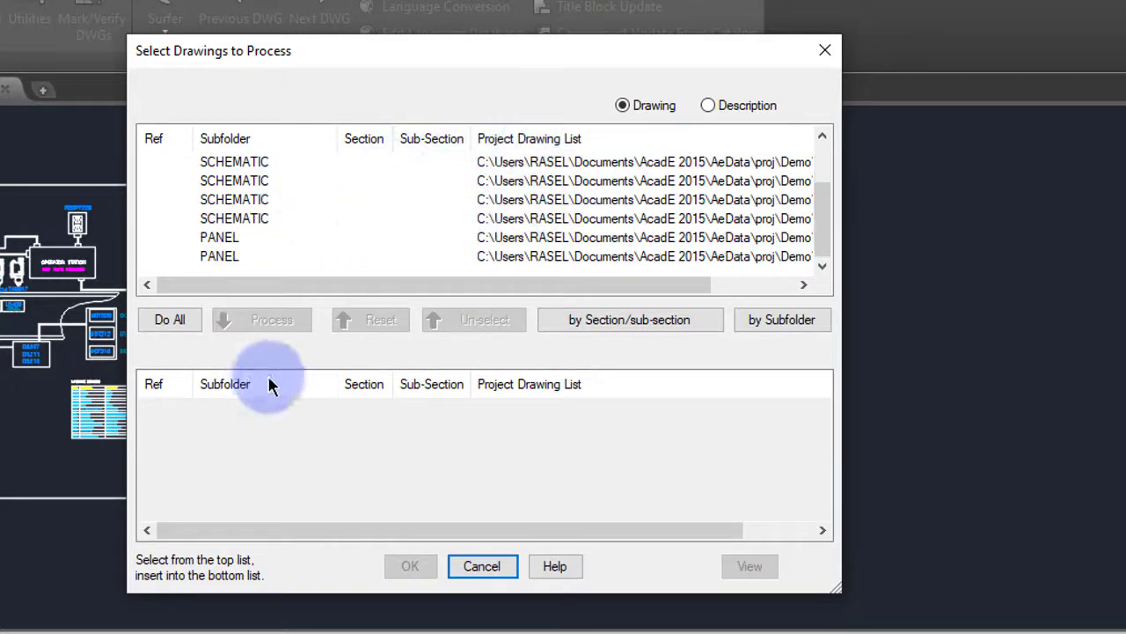
left_click(251, 200)
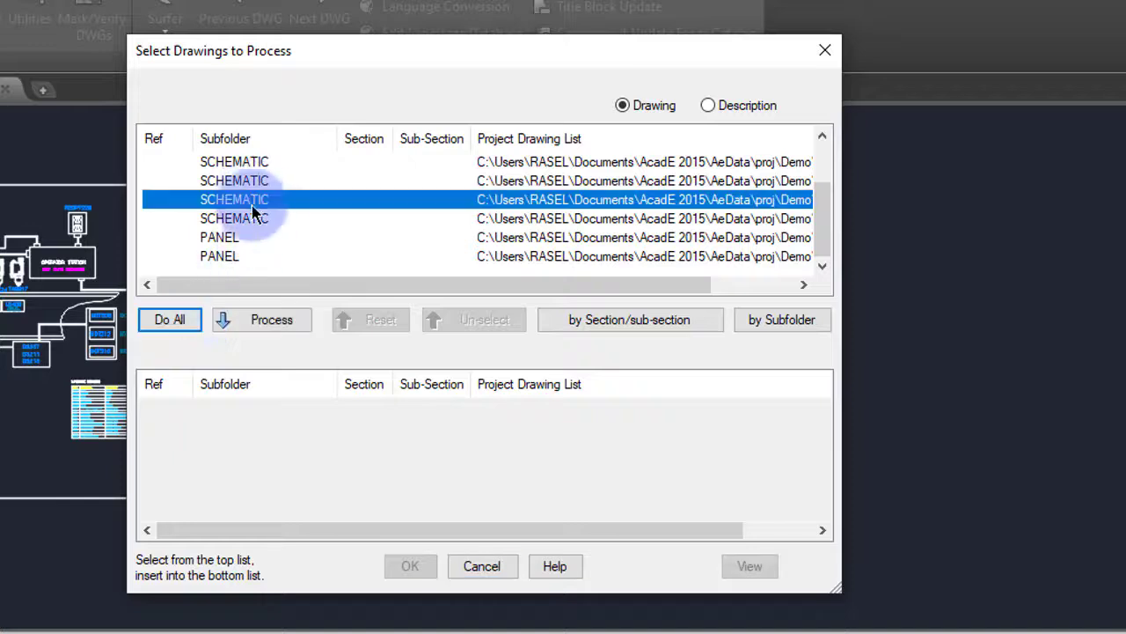
scroll(257, 215, "up", 1)
scroll(251, 220, "down", 1)
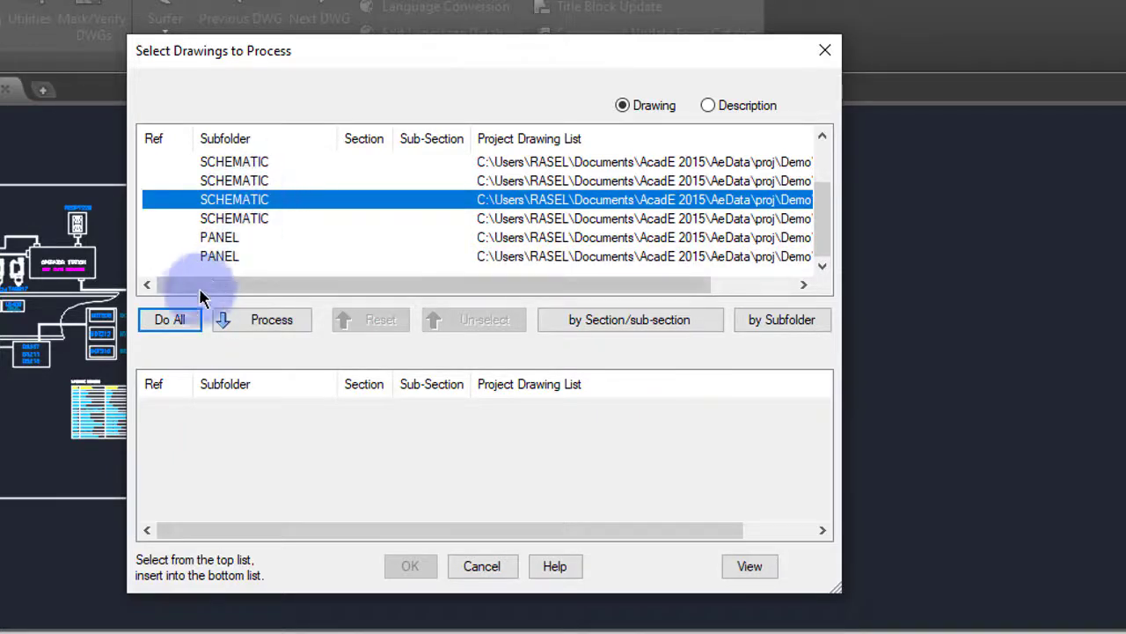
left_click(176, 326)
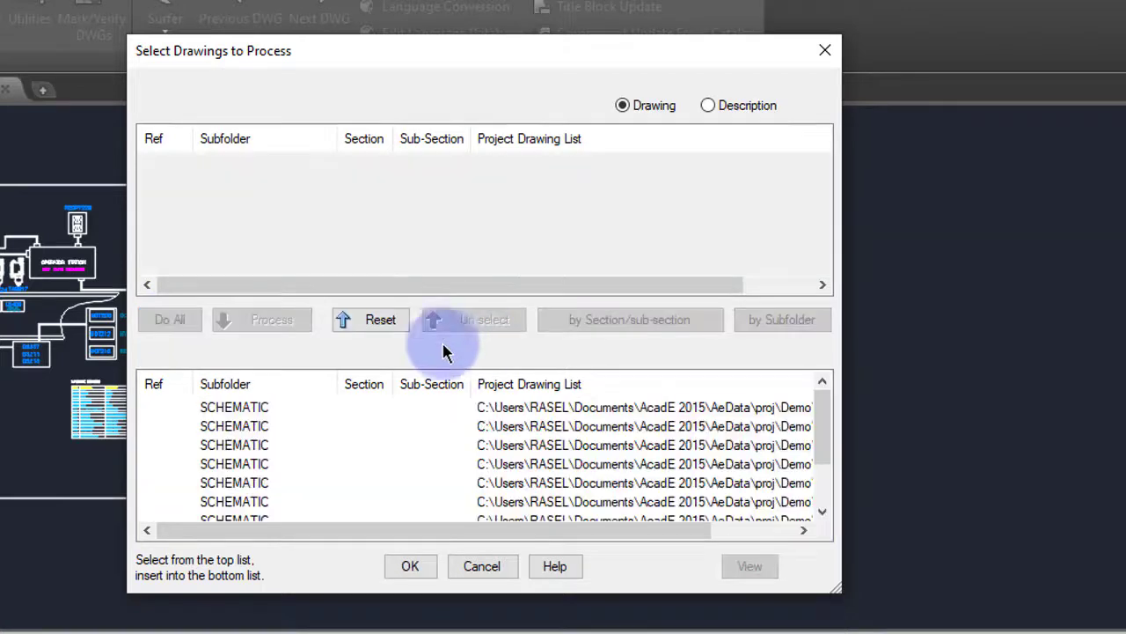
scroll(417, 448, "down", 1)
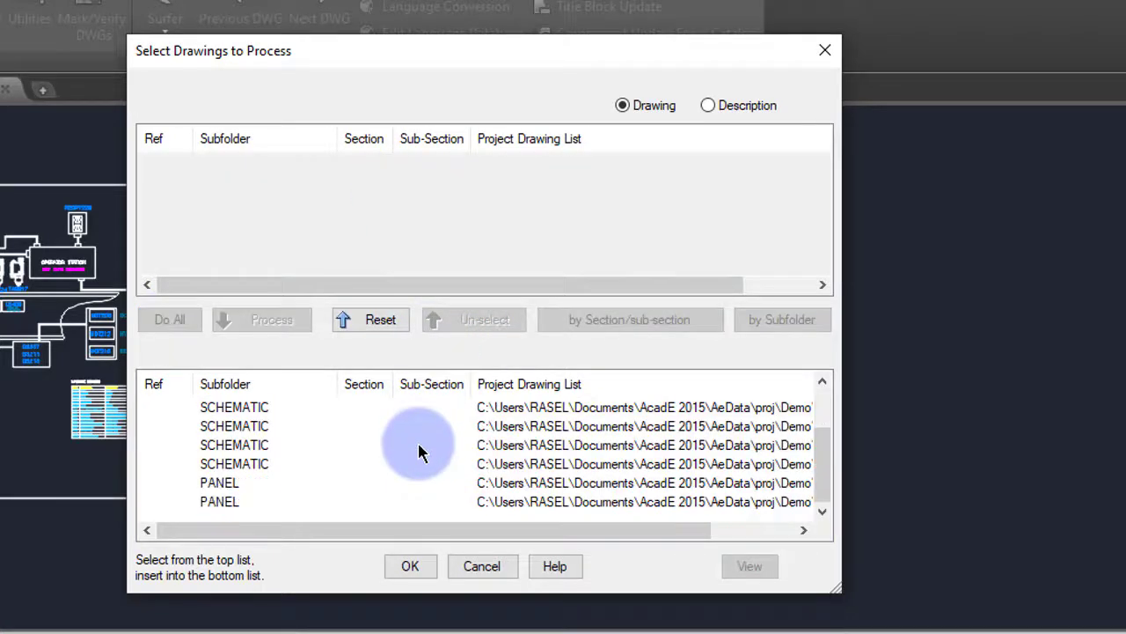
left_click(415, 565)
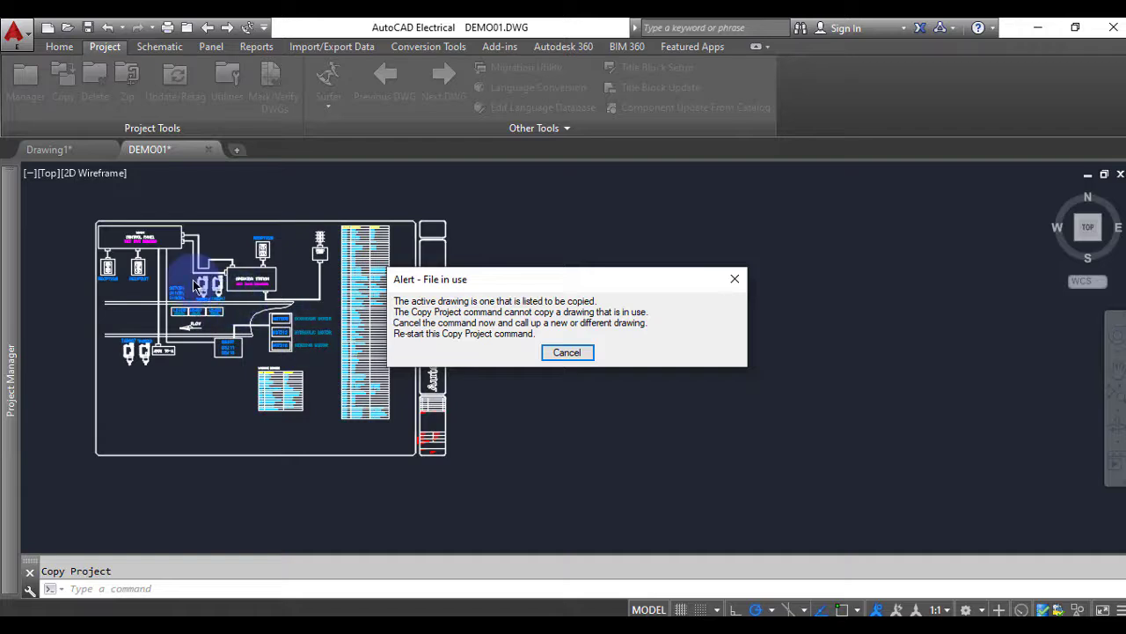
left_click(564, 352)
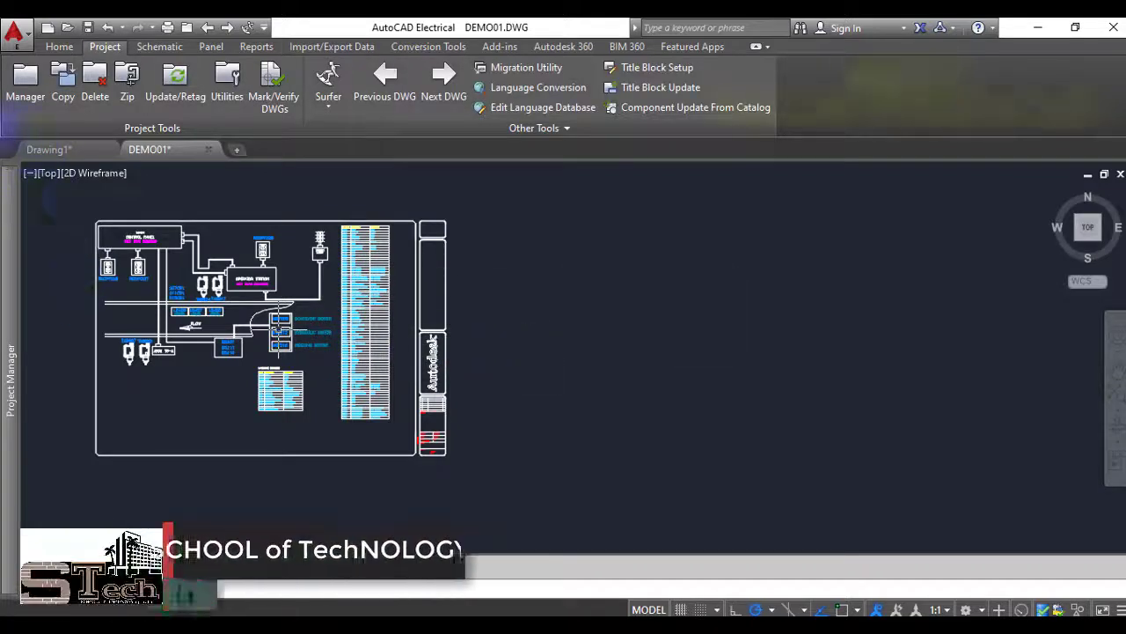
- Close the DEMO01 drawing and check the commands available for the WDDEMO project
mouse_move(4, 303)
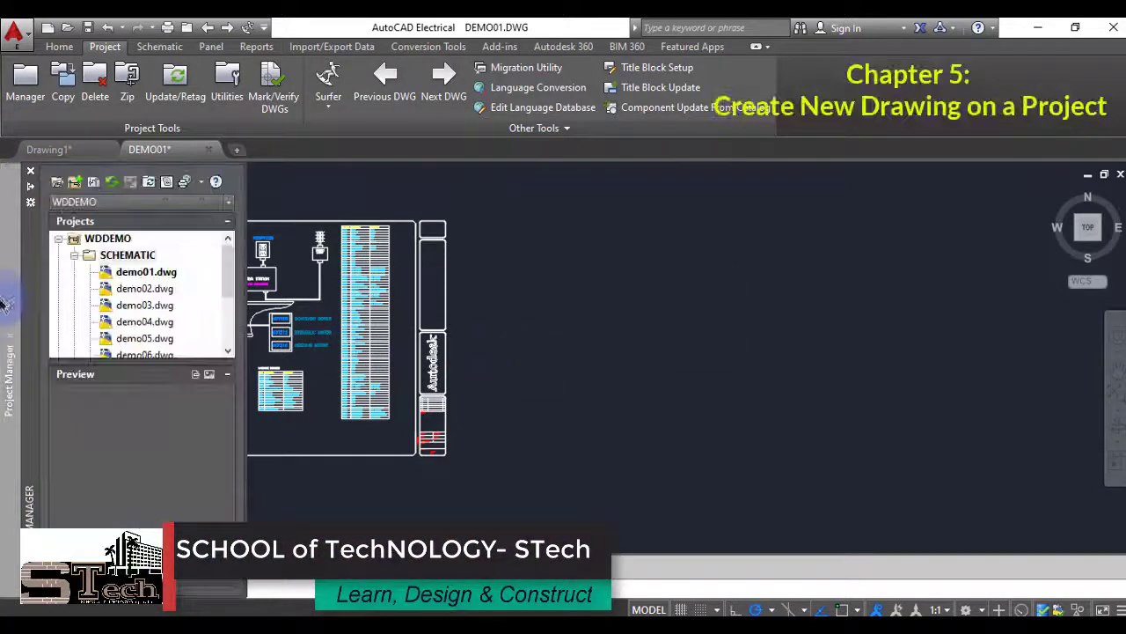
left_click(211, 151)
left_click(599, 362)
right_click(95, 239)
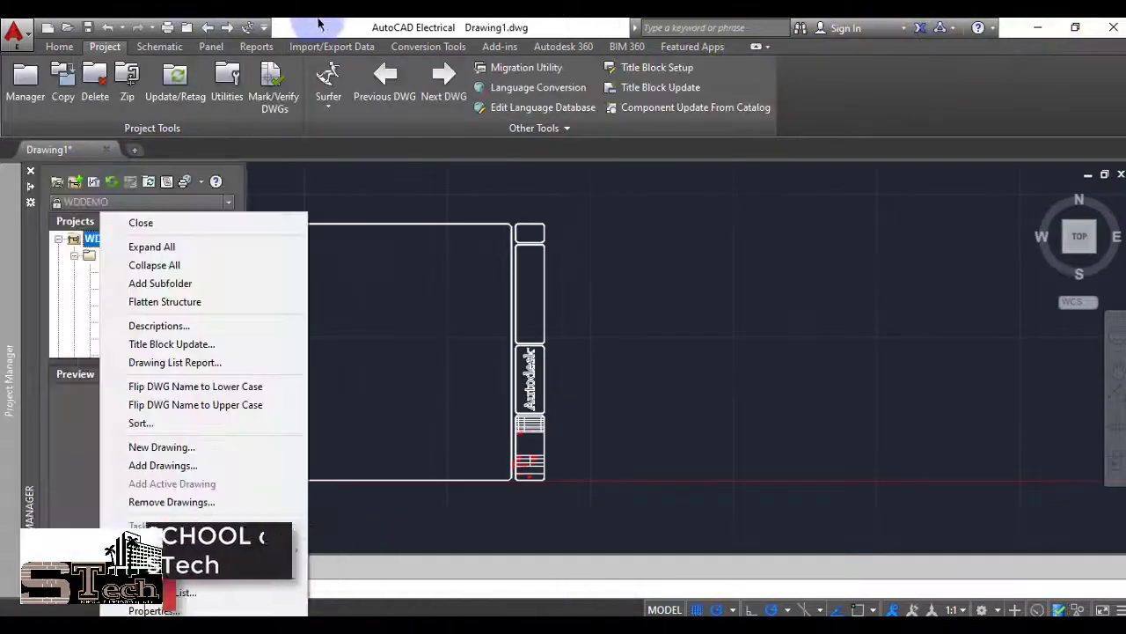
key("Escape")
- Try to copy the active WDDEMO project into the Demo folder under the name AutoCADe Book's Tutorial
left_click(62, 84)
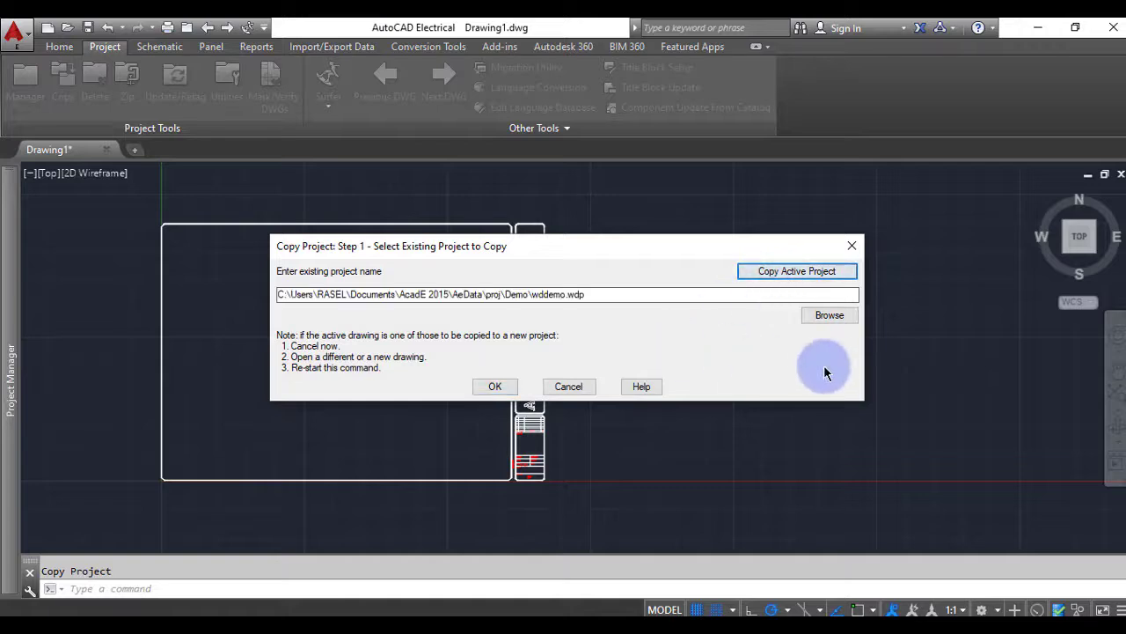
left_click(495, 385)
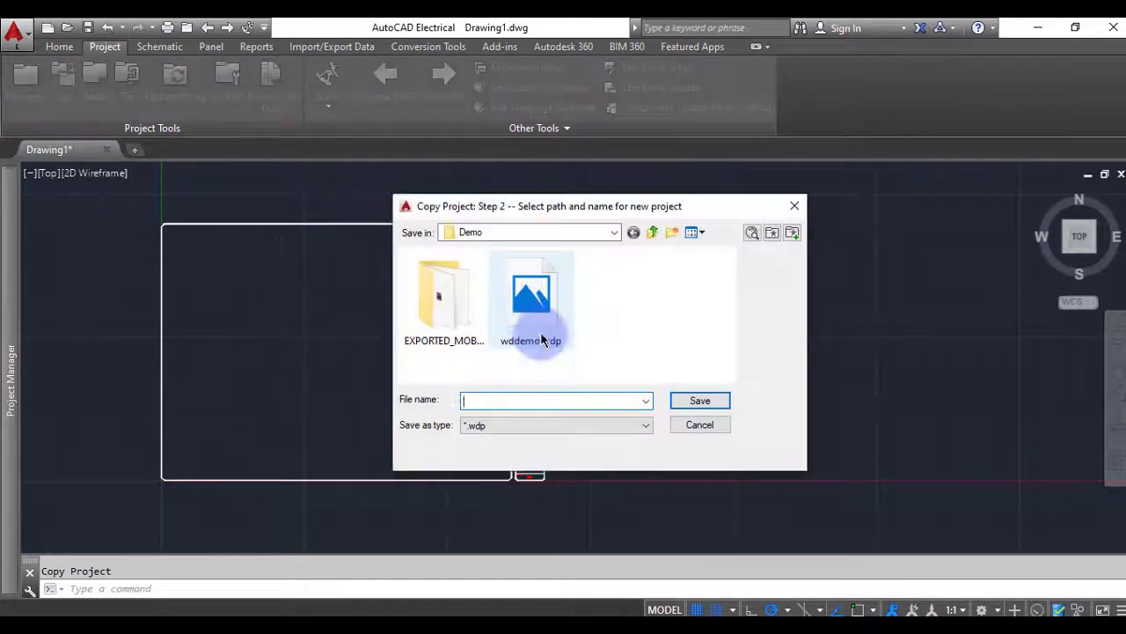
type("AutoCADBook's Tutorial")
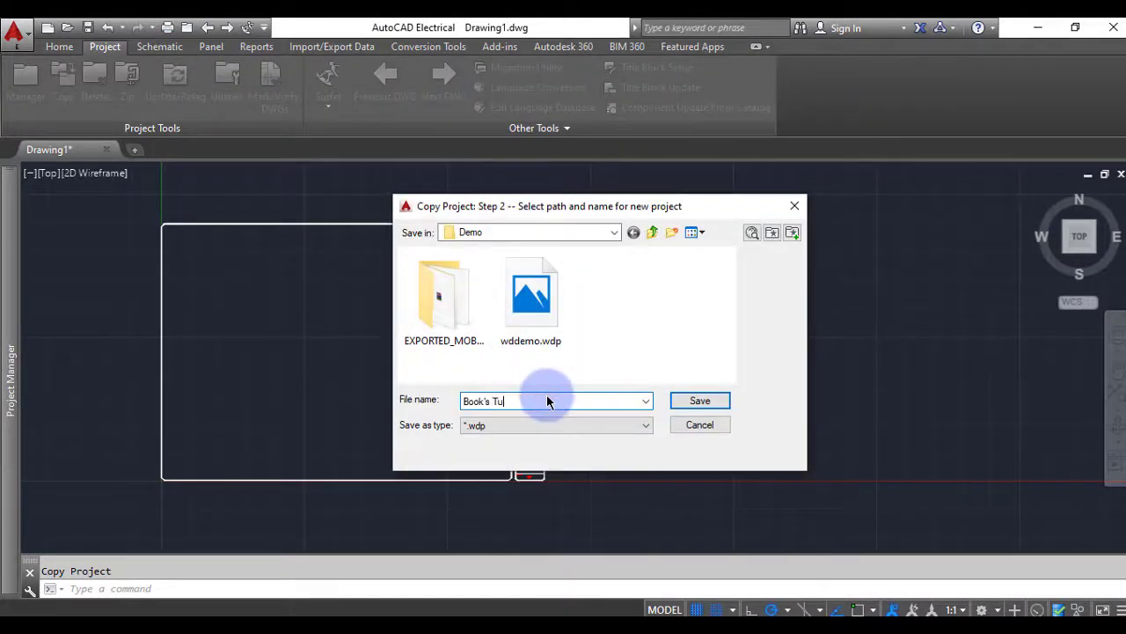
type("e")
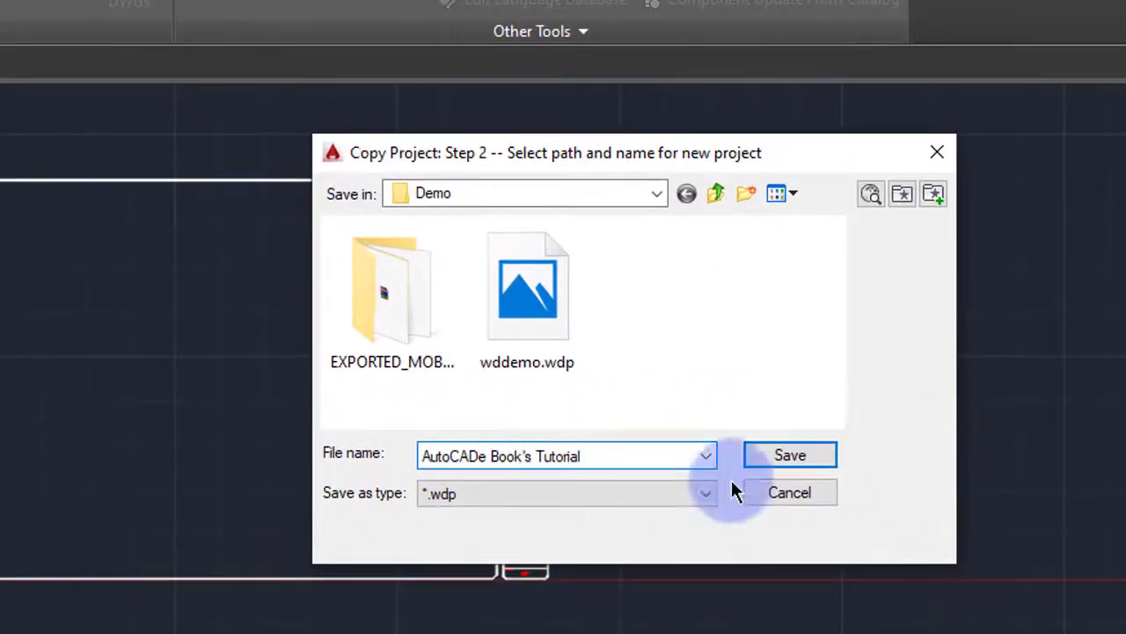
left_click(789, 456)
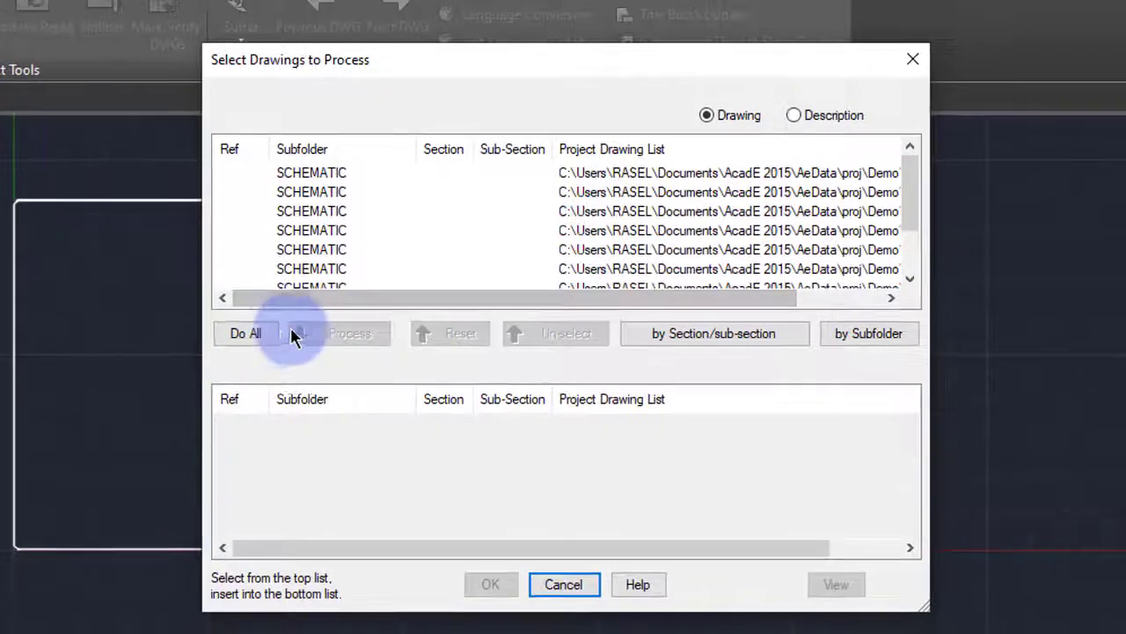
- Try to copy all project drawings with the Demo base path and their existing file names, and quit the copy
left_click(250, 334)
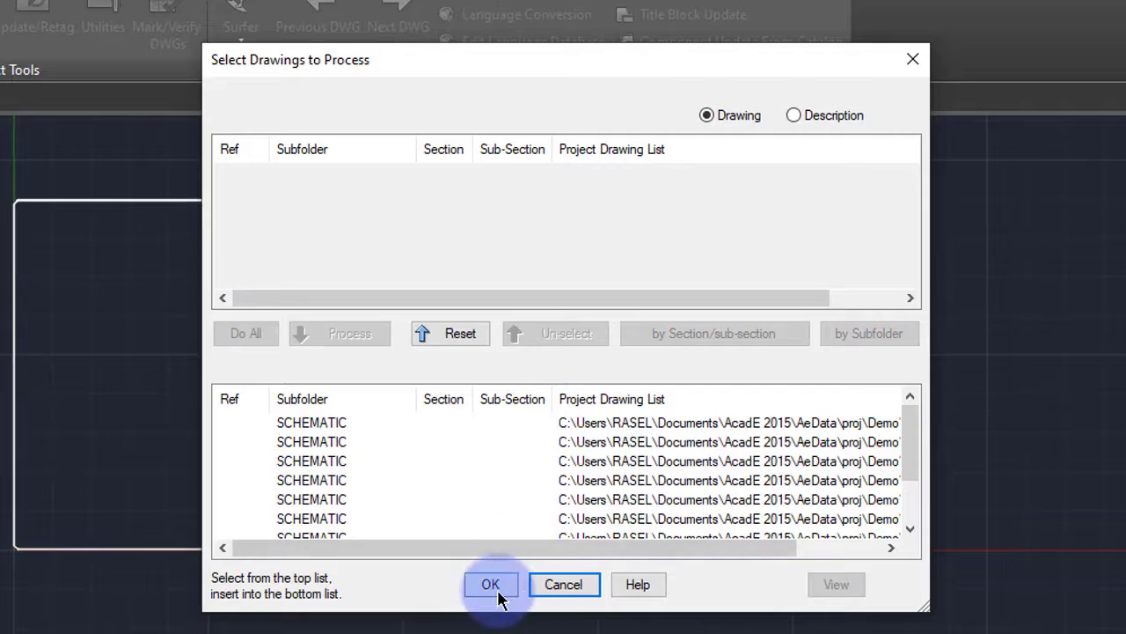
left_click(494, 587)
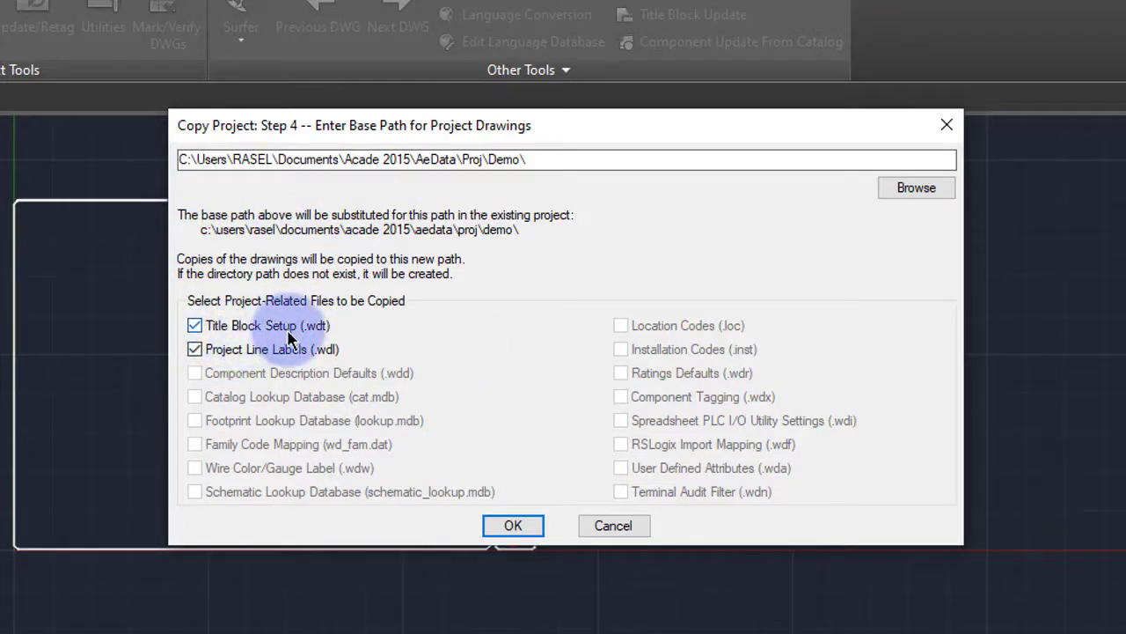
left_click(500, 523)
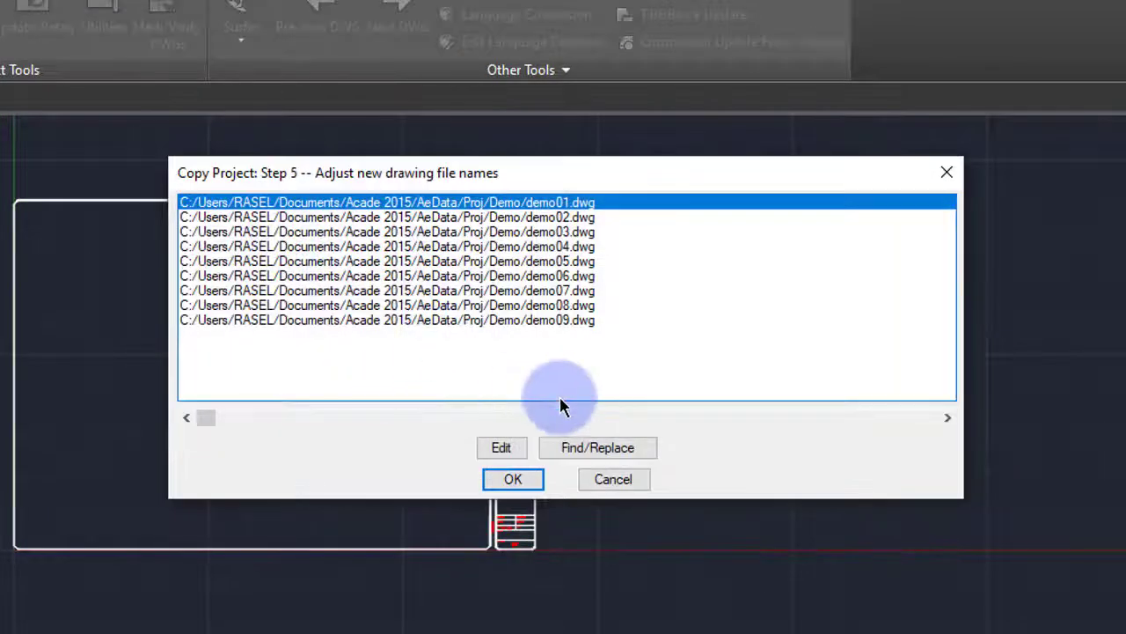
left_click(514, 480)
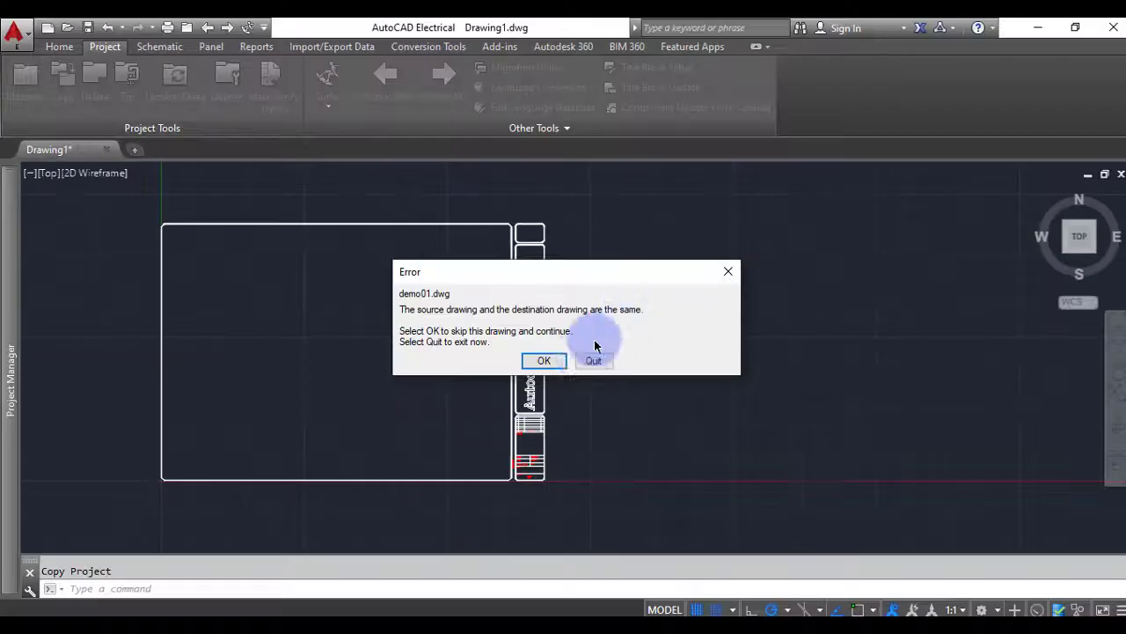
left_click(594, 361)
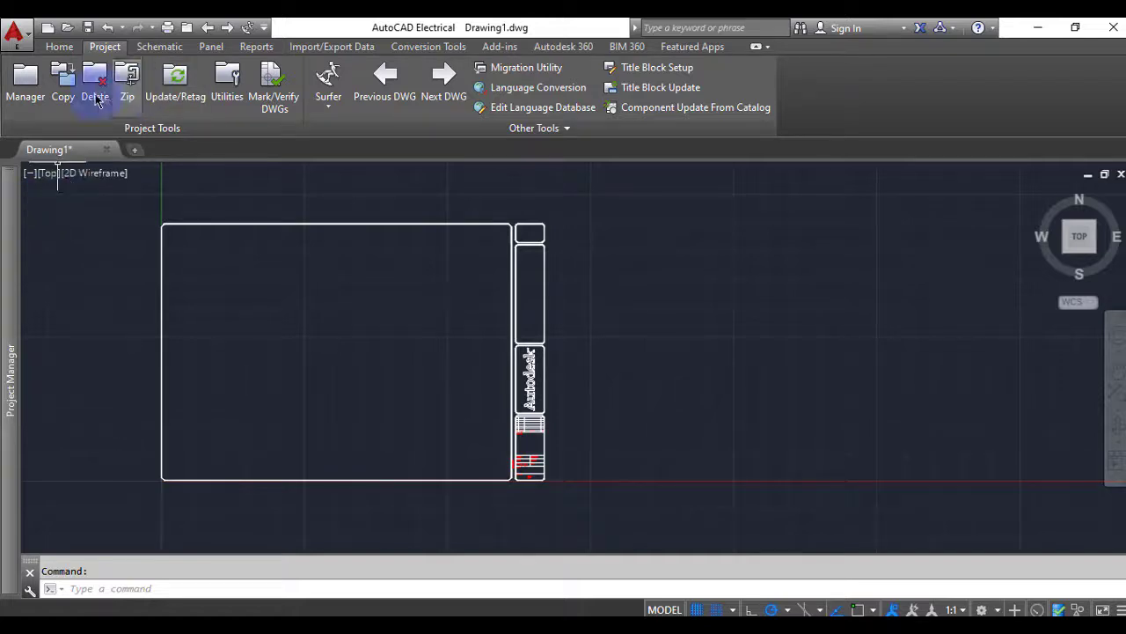
- Start copying the active WDDEMO project again, up to entering the new project's file name
left_click(62, 77)
left_click(769, 271)
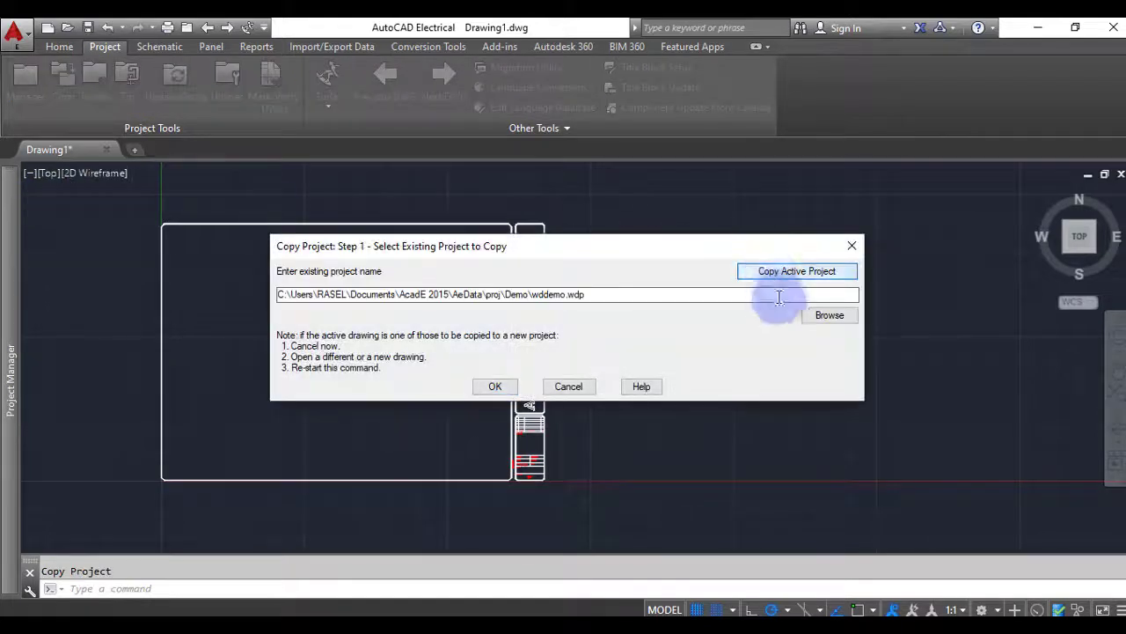
left_click(484, 388)
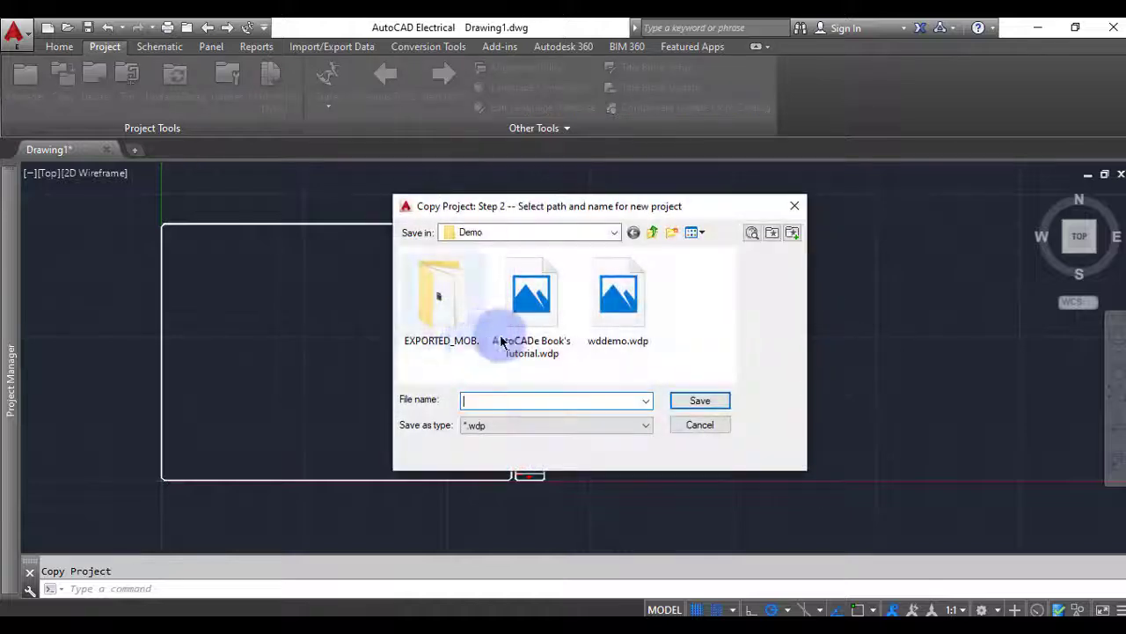
left_click(522, 402)
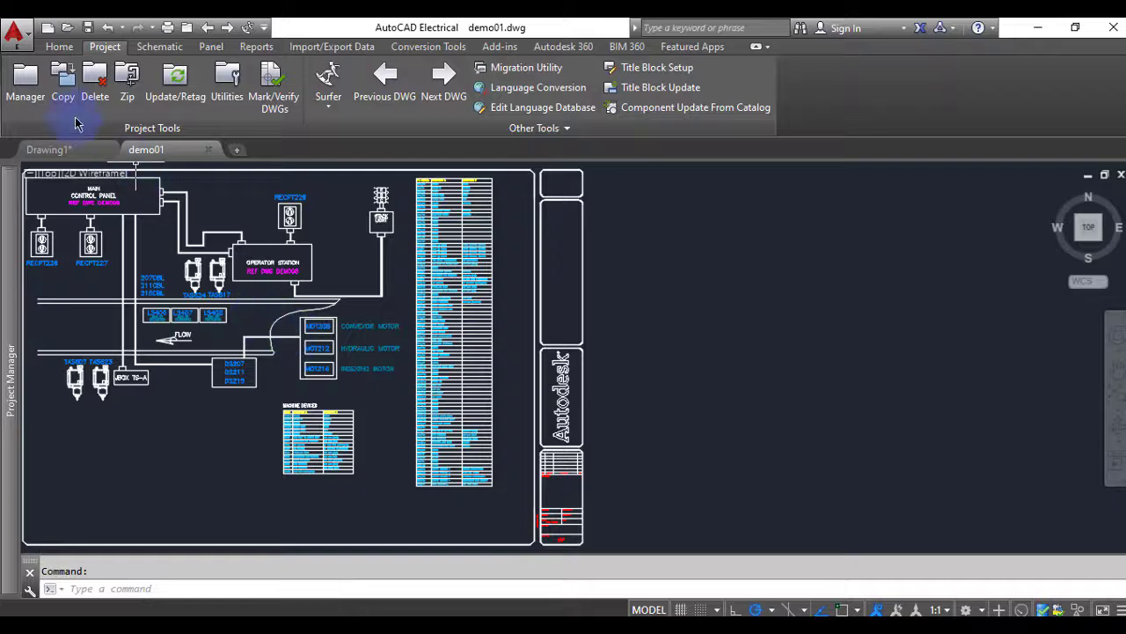
- Start copying the active project and inspect the project files in the Demo and ACADe Book's Tutorial folders
left_click(65, 86)
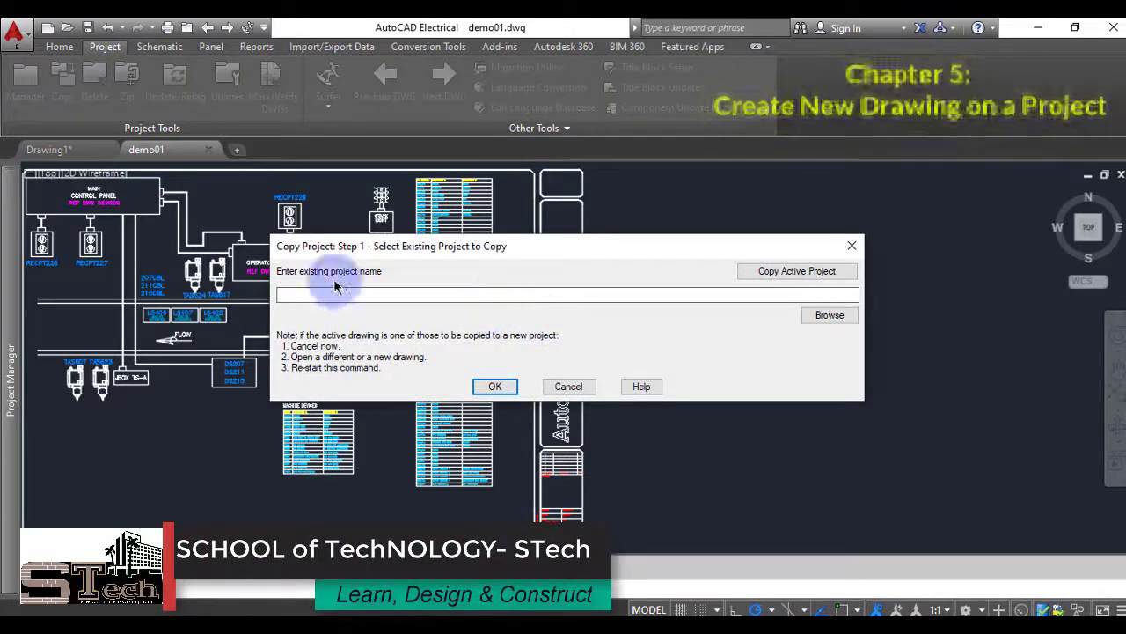
left_click(753, 271)
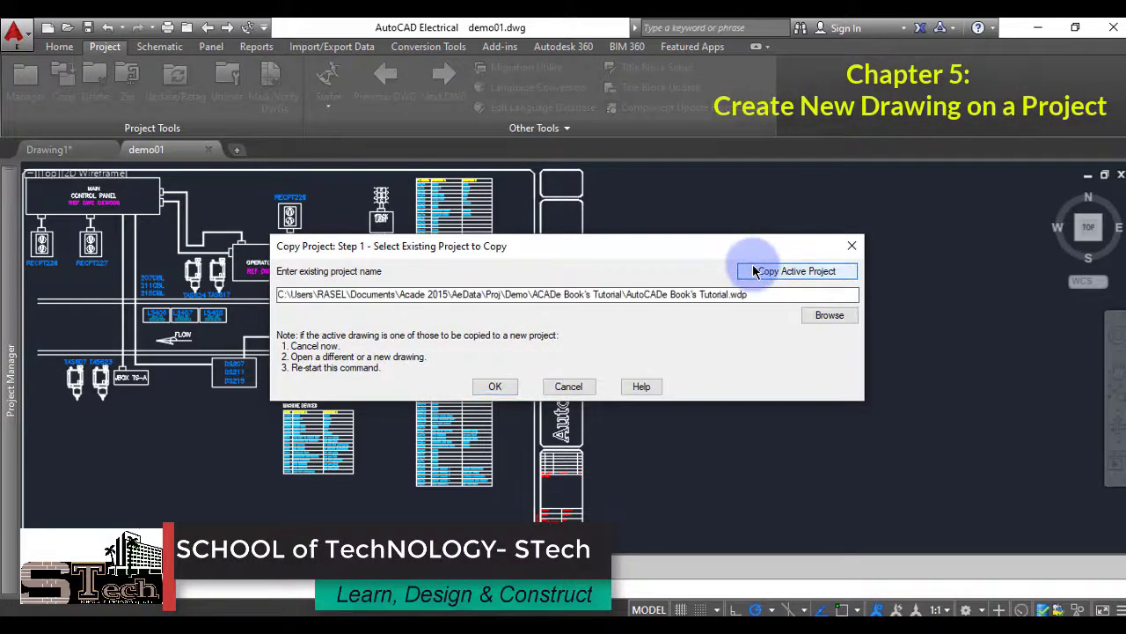
left_click(494, 387)
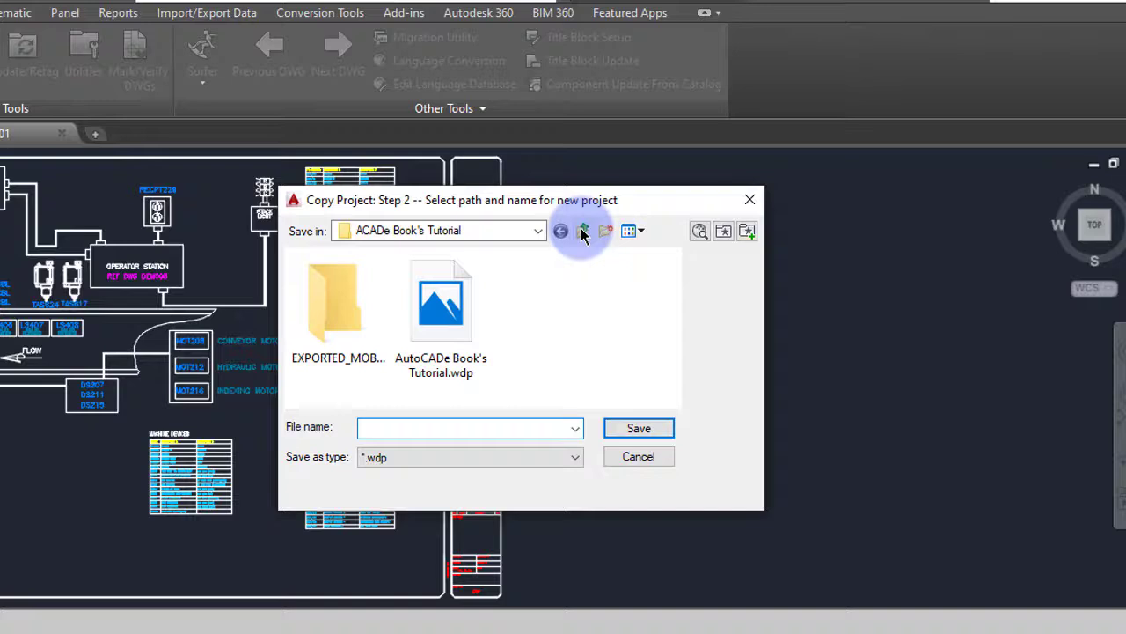
left_click(582, 232)
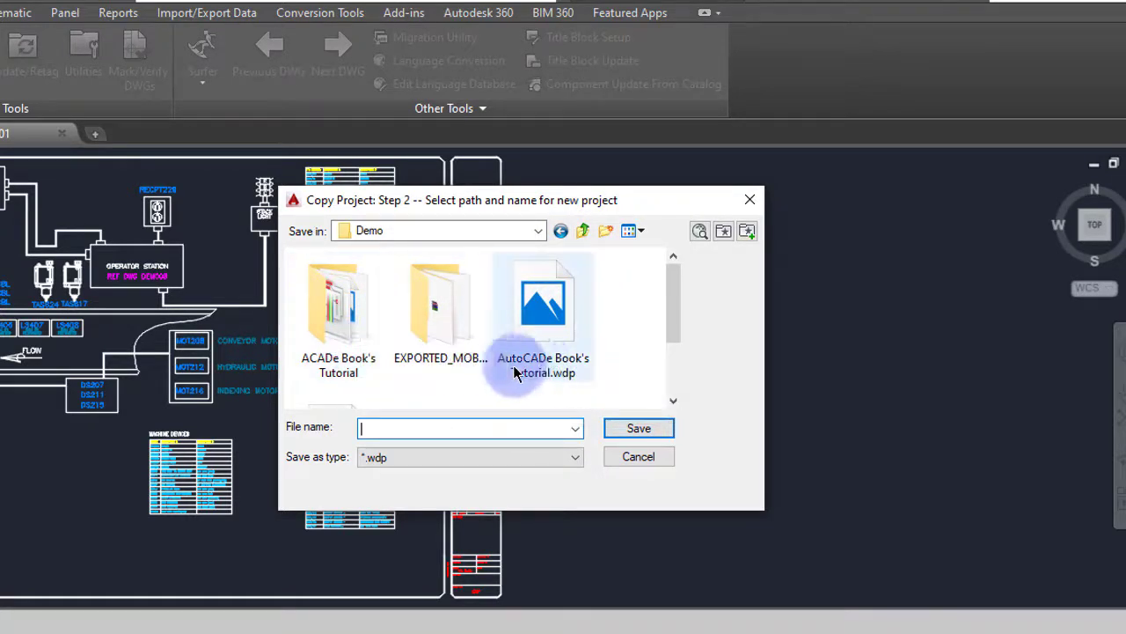
scroll(440, 374, "down", 1)
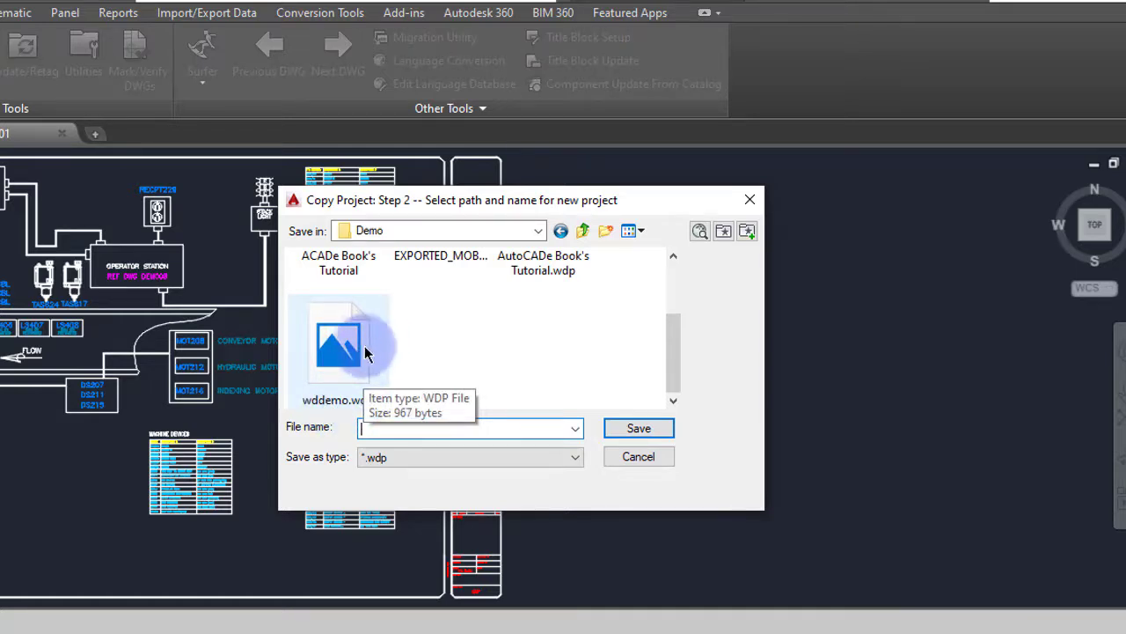
scroll(451, 357, "up", 1)
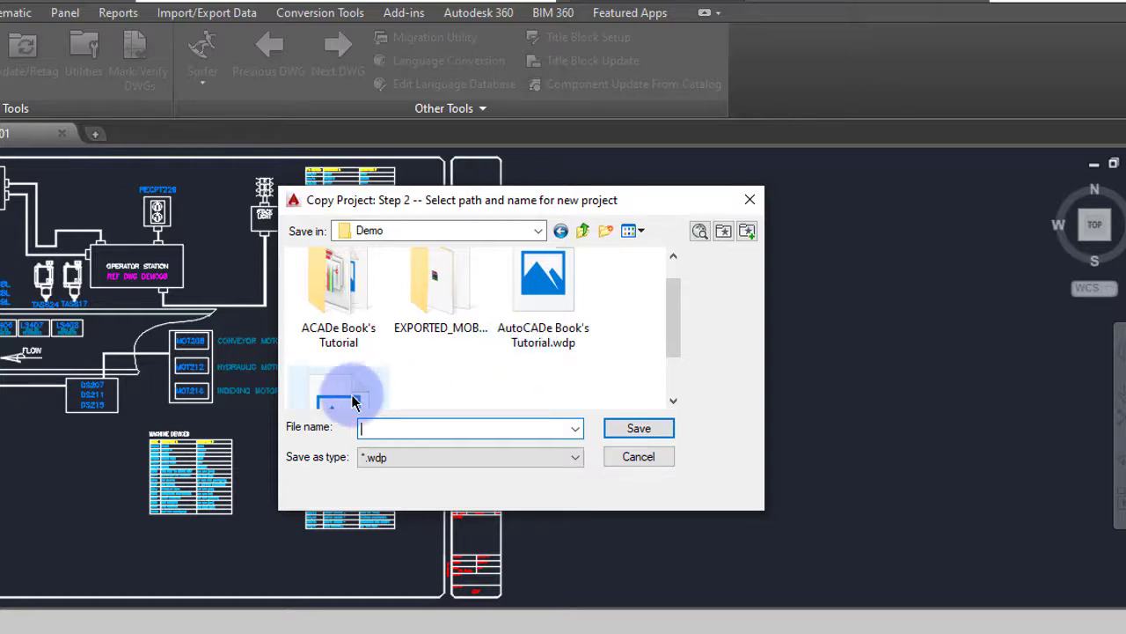
scroll(352, 402, "down", 1)
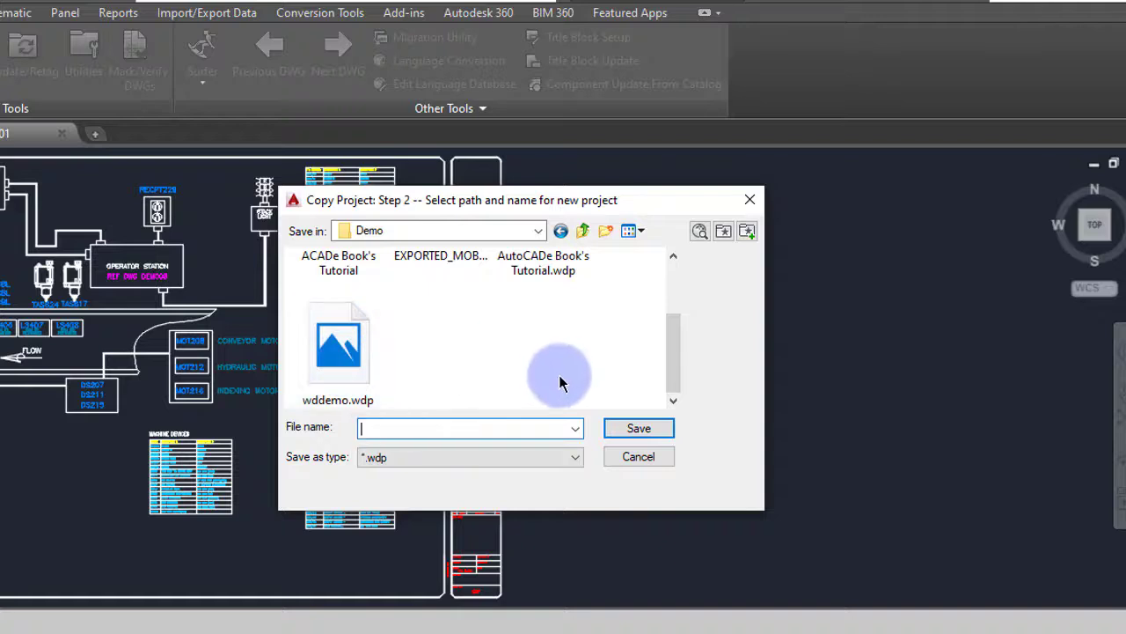
scroll(413, 368, "up", 1)
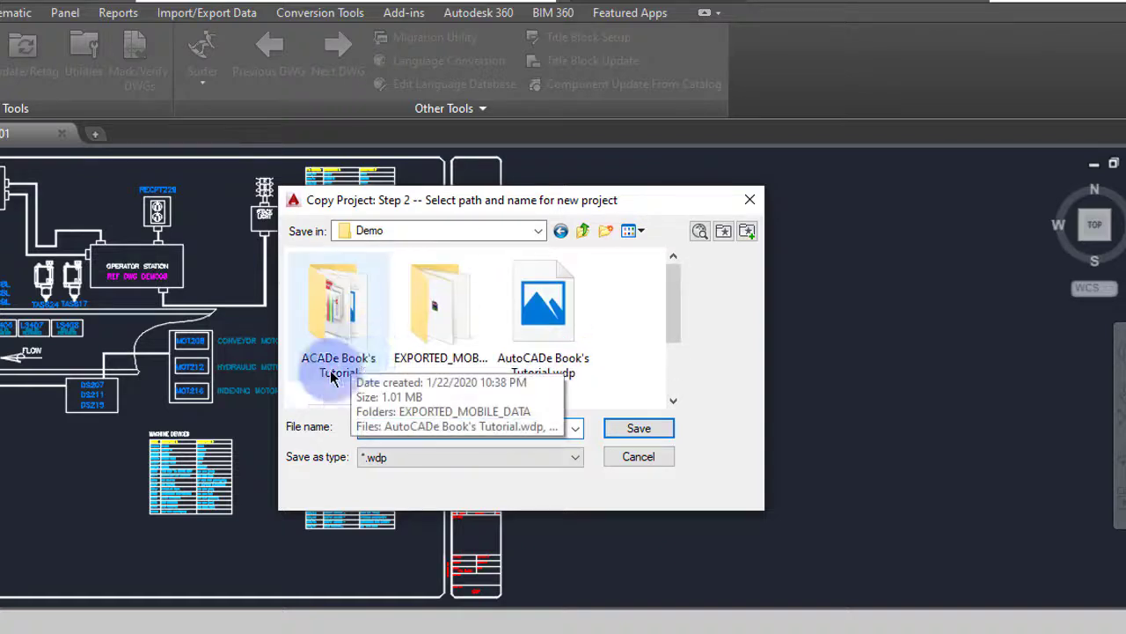
scroll(402, 373, "down", 1)
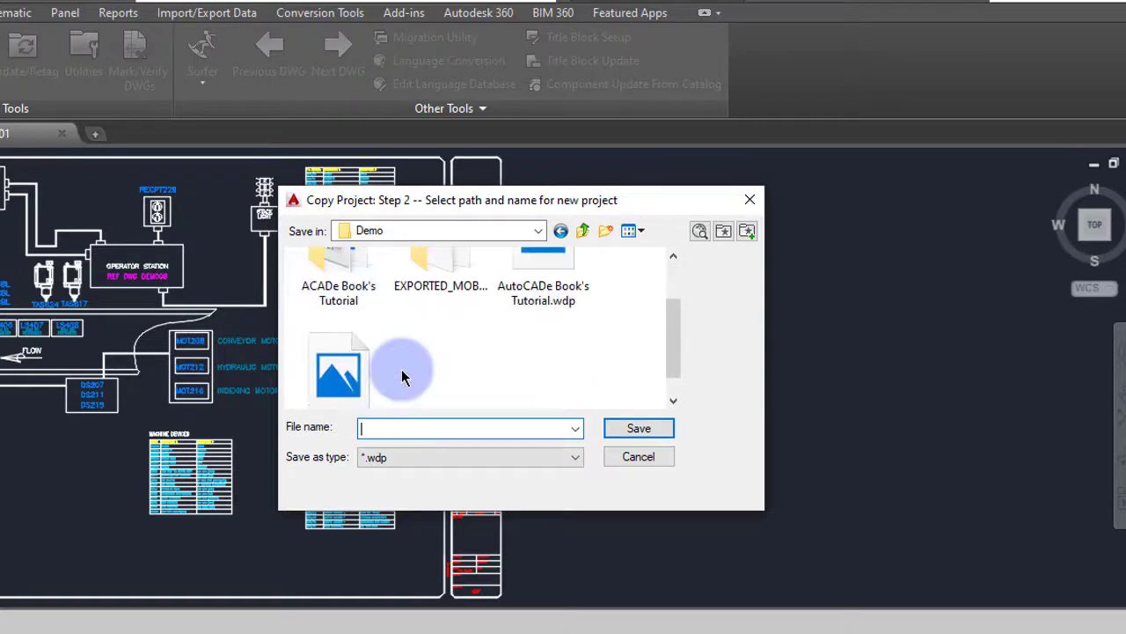
double_click(345, 283)
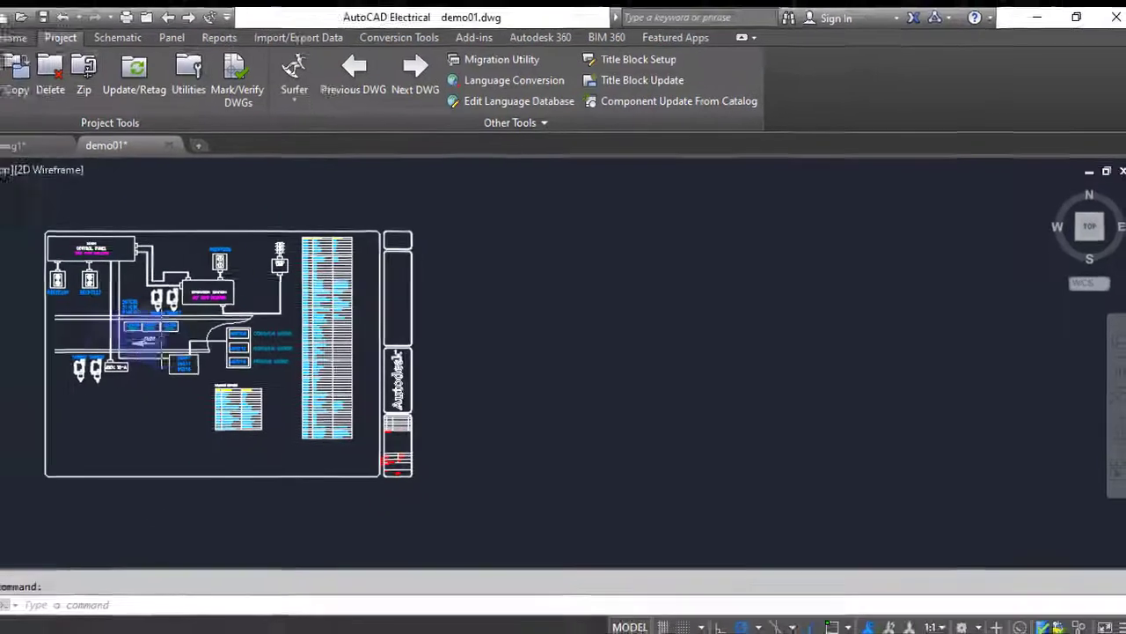
- Expand the AutoCADe Book's Tutorial project to its SCHEMATIC drawings and check the commands available for this active project
scroll(62, 317, "up", 2)
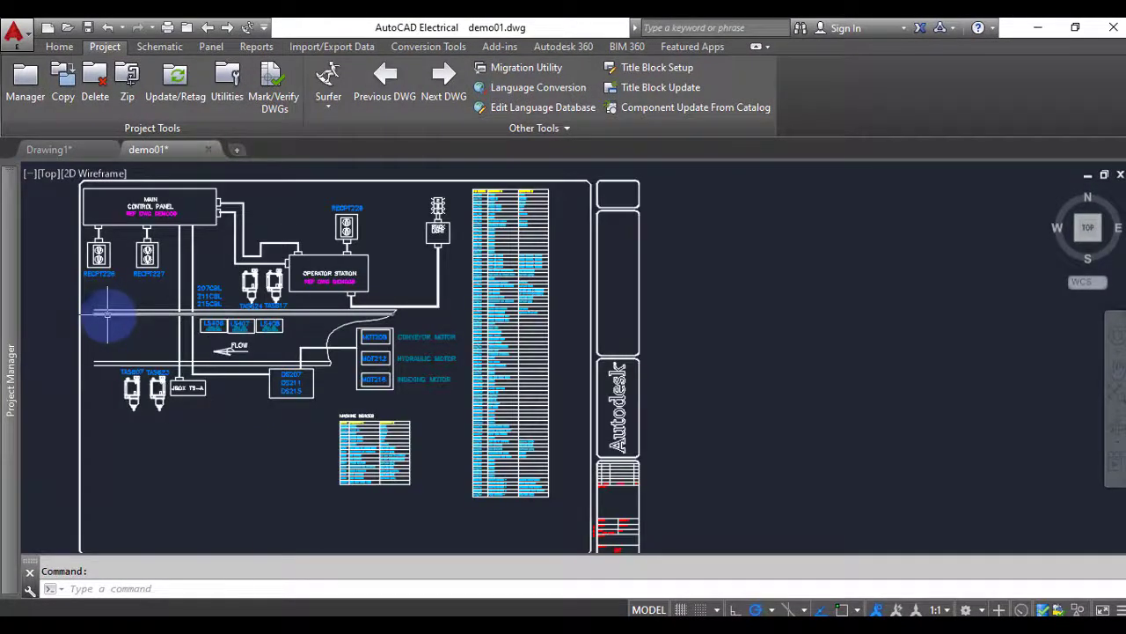
mouse_move(12, 317)
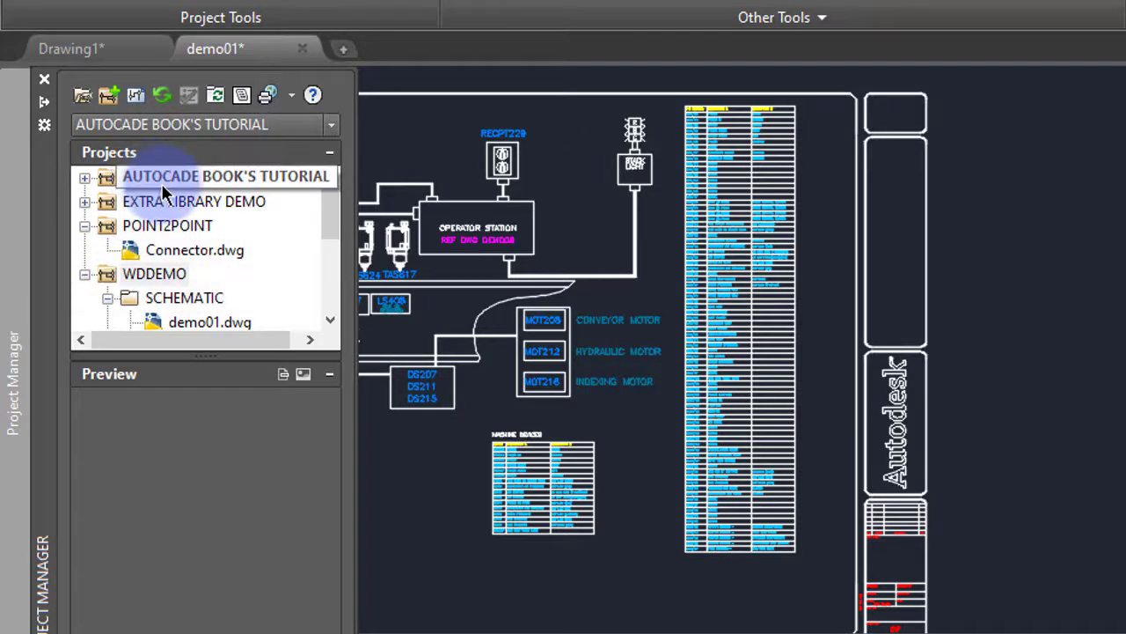
left_click(85, 179)
left_click(108, 205)
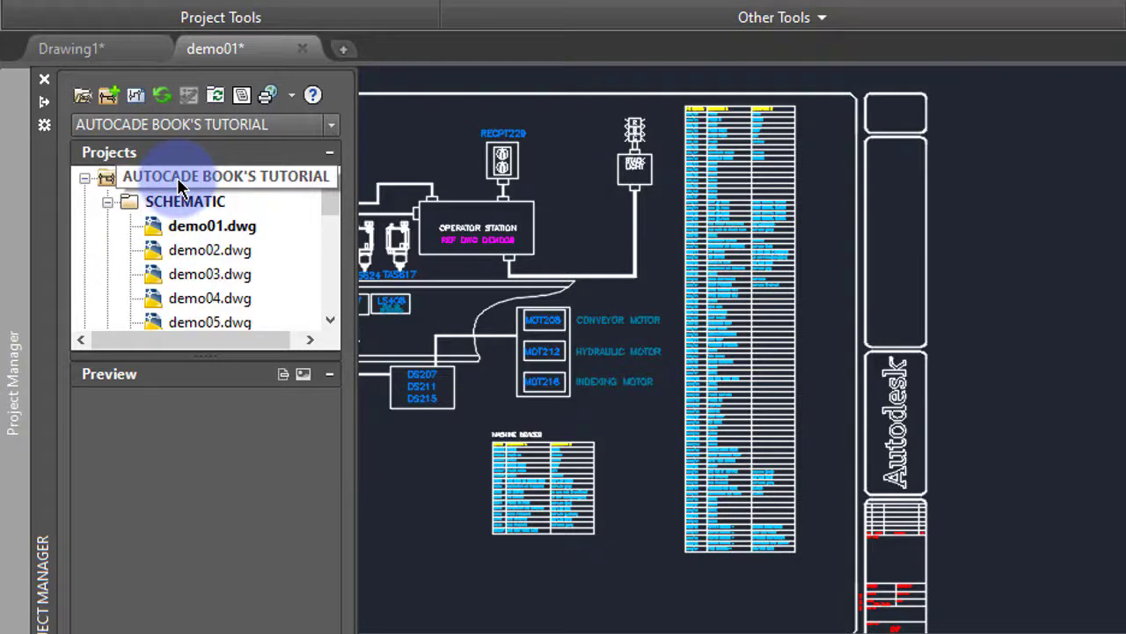
right_click(179, 184)
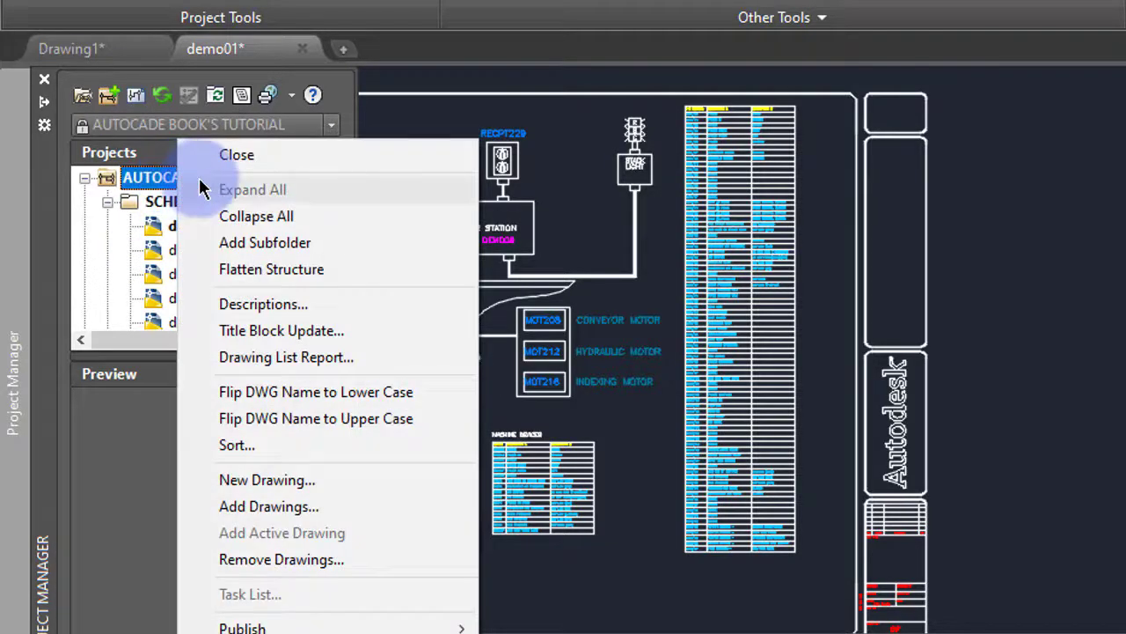
left_click(163, 187)
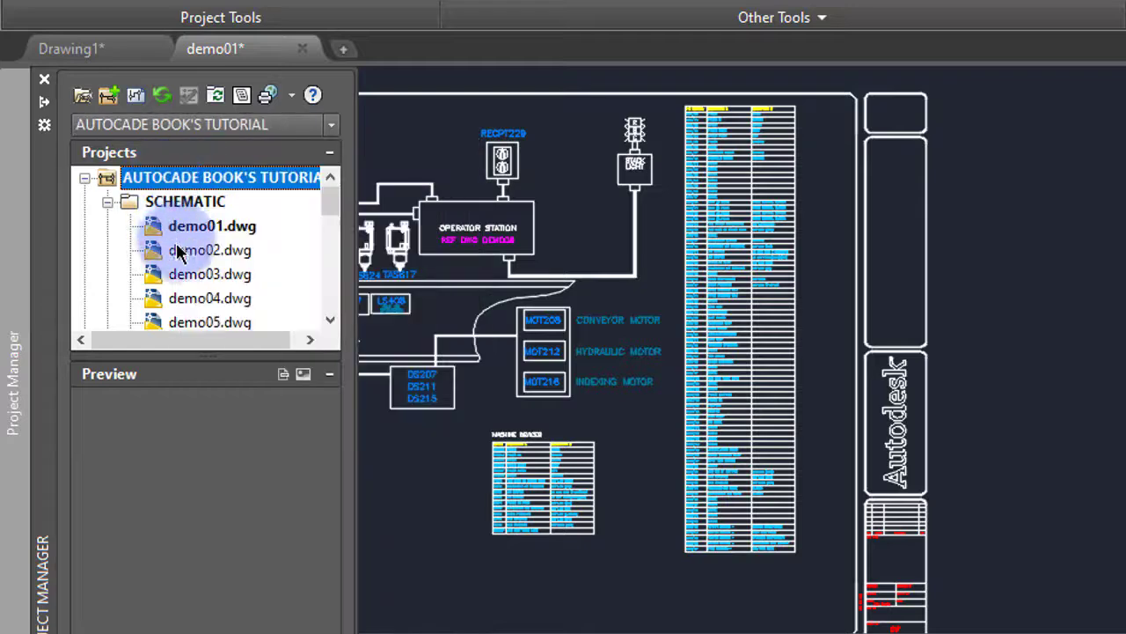
- Find the WDDEMO project among the listed projects and check the commands available for it while inactive
scroll(151, 264, "down", 10)
scroll(158, 275, "up", 2)
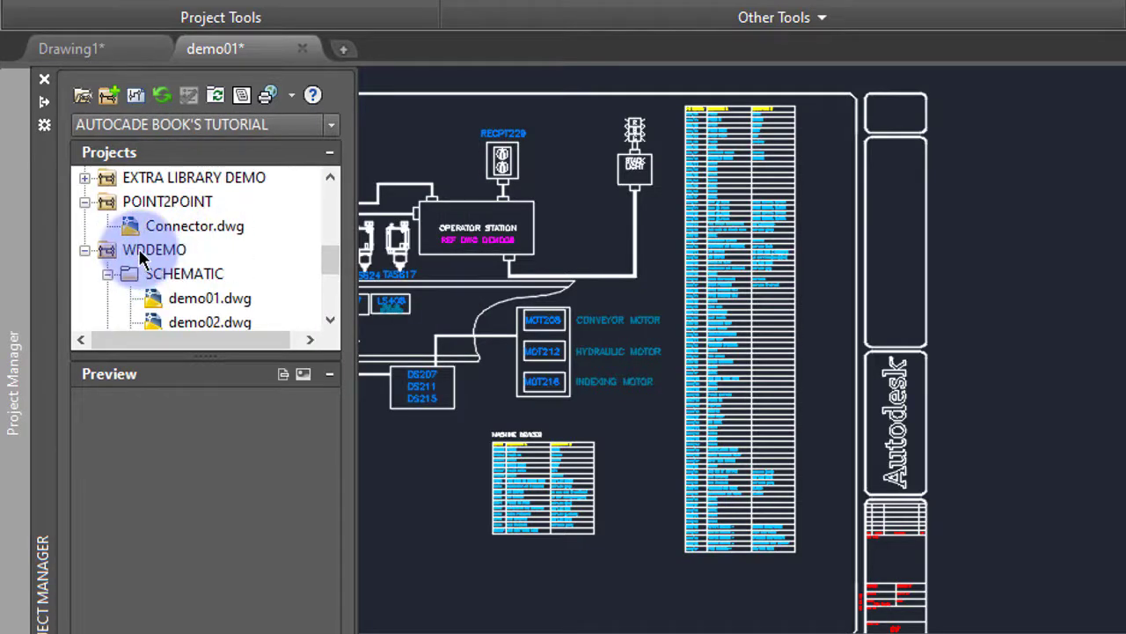
right_click(141, 256)
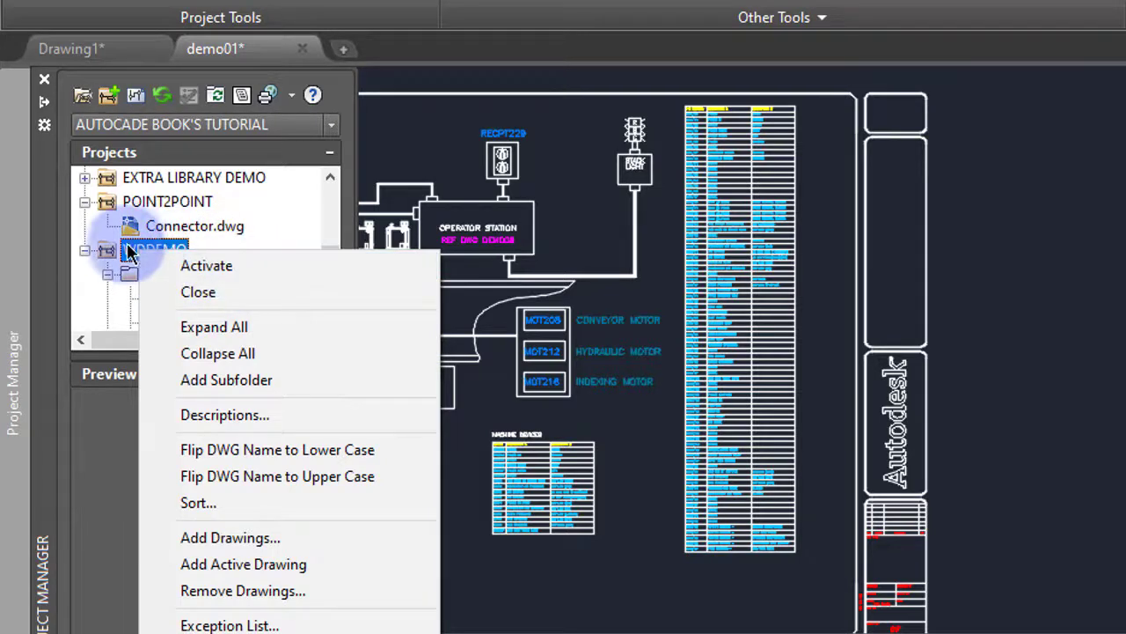
left_click(127, 256)
scroll(141, 271, "up", 4)
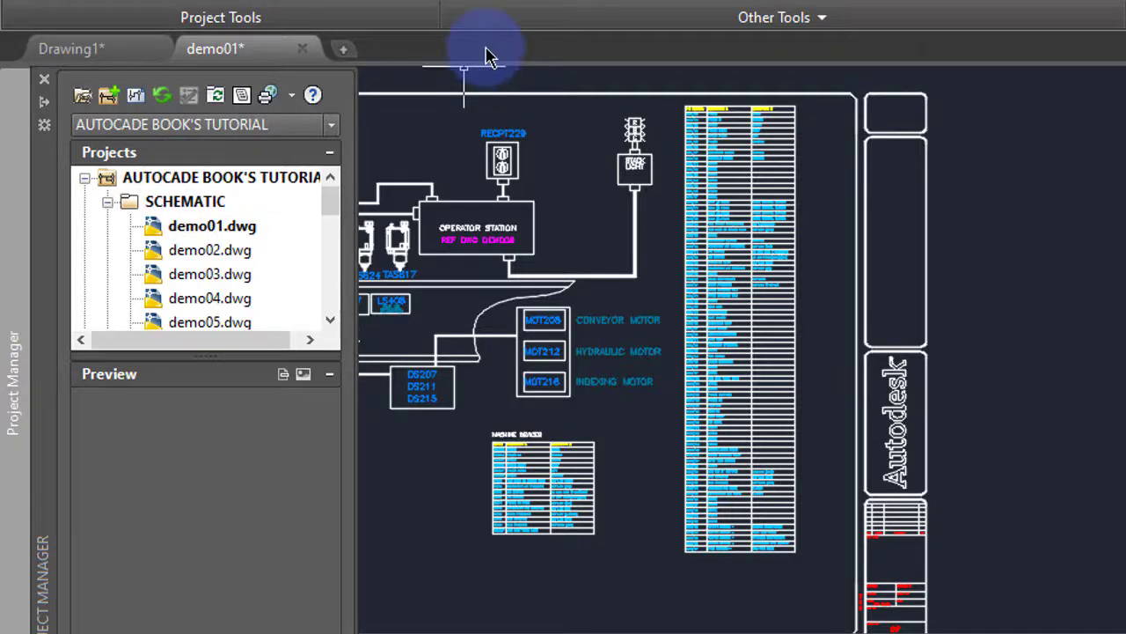
- Save Drawing1 in the Documents folder under the name acade tutorial
left_click(91, 50)
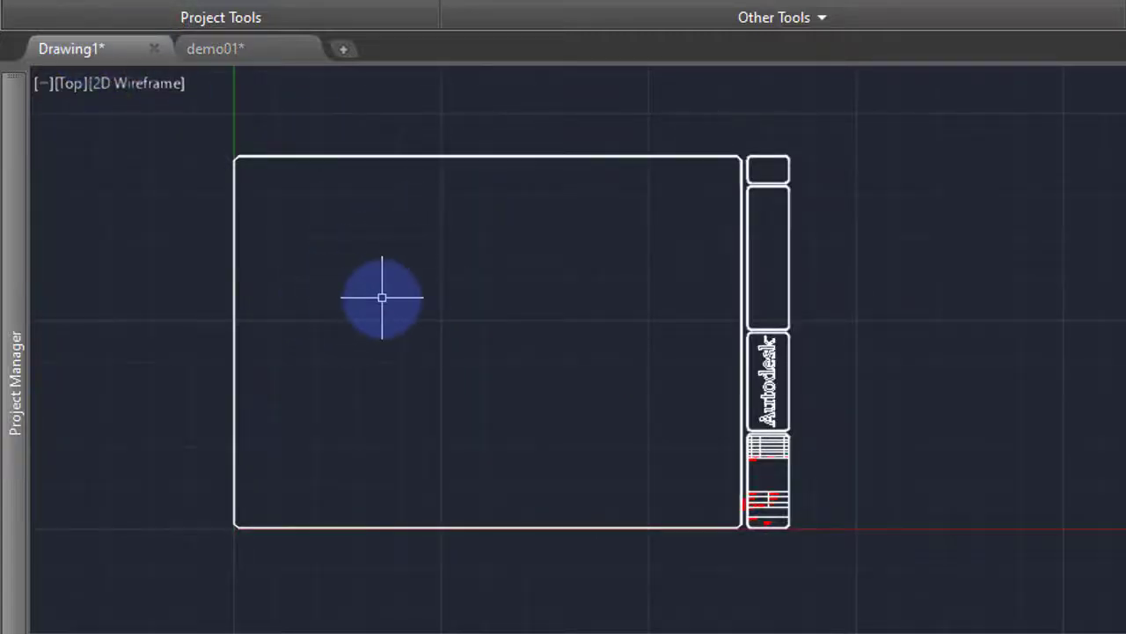
mouse_move(11, 308)
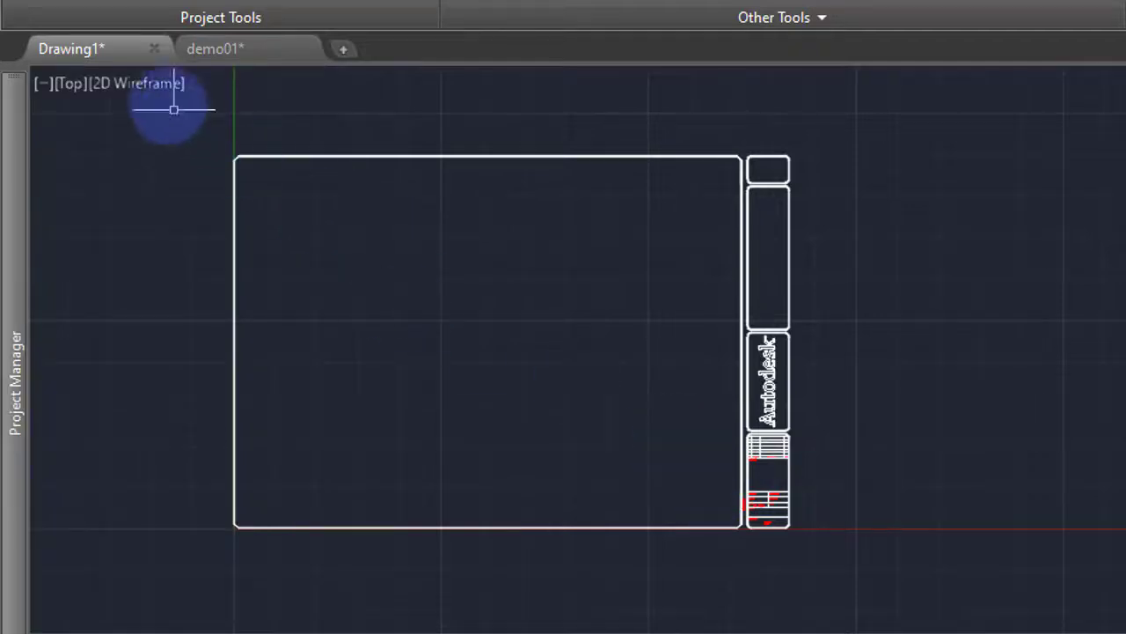
left_click(19, 19)
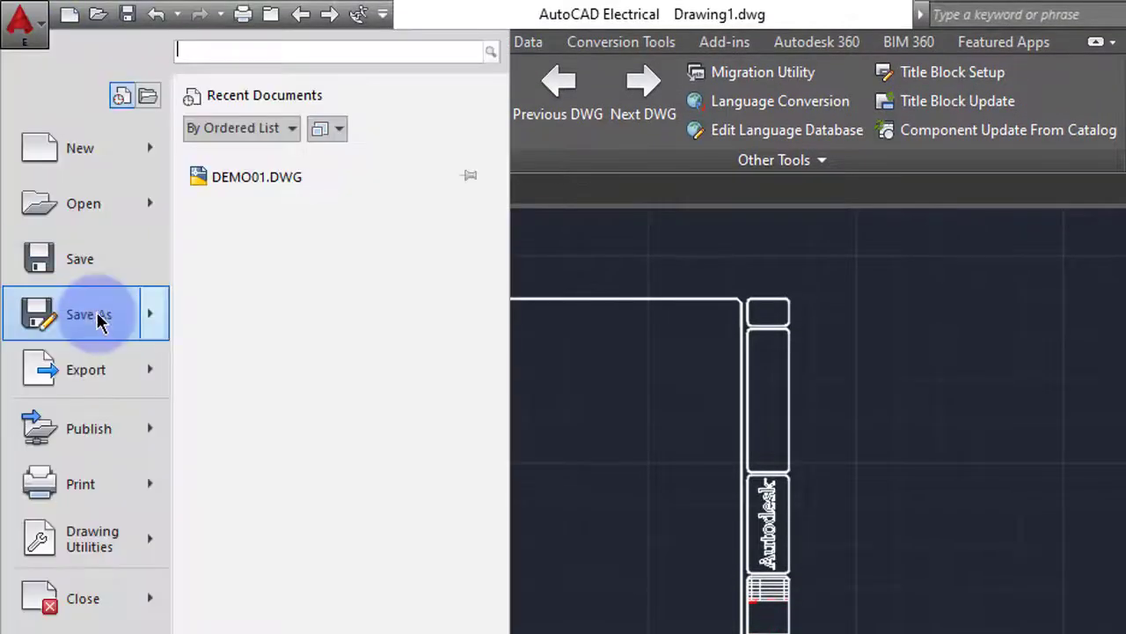
left_click(98, 322)
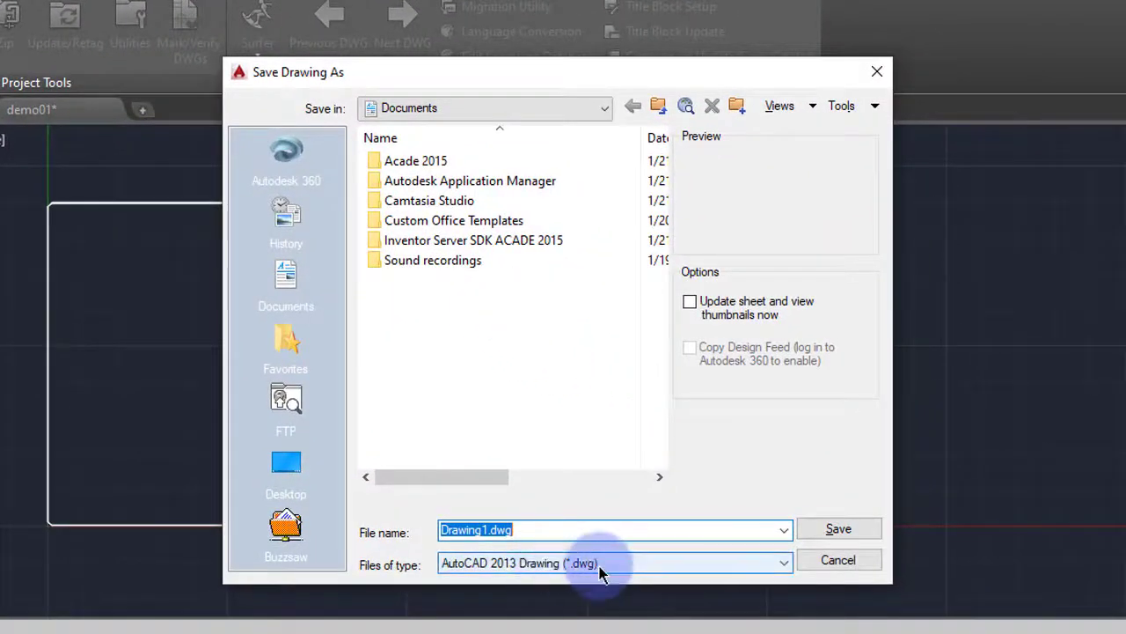
type("aca")
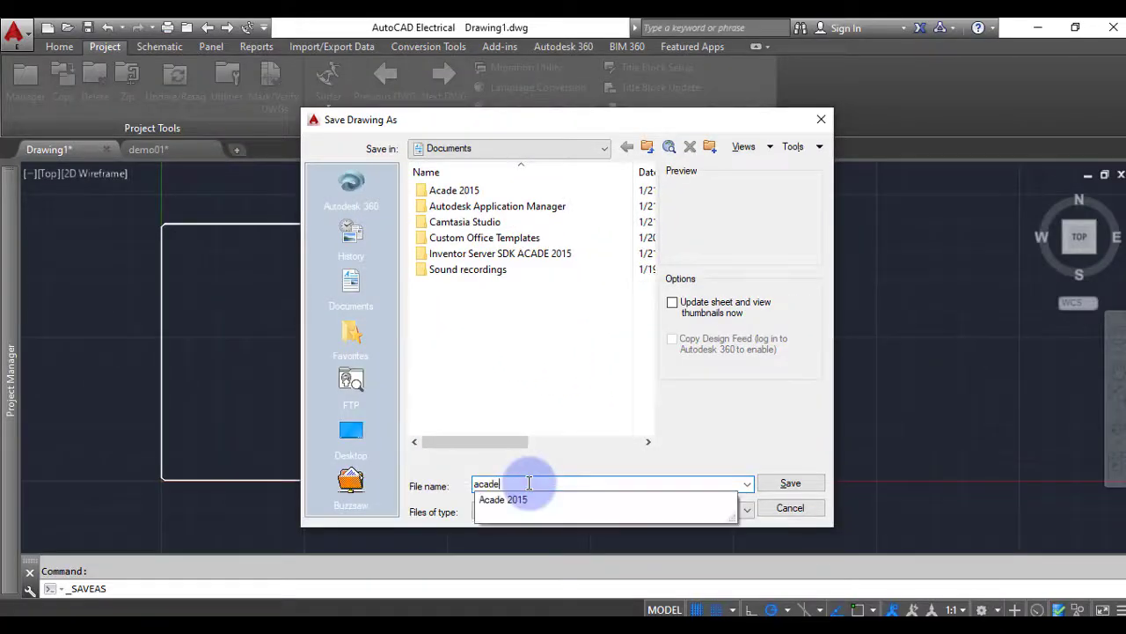
type("de tutorial")
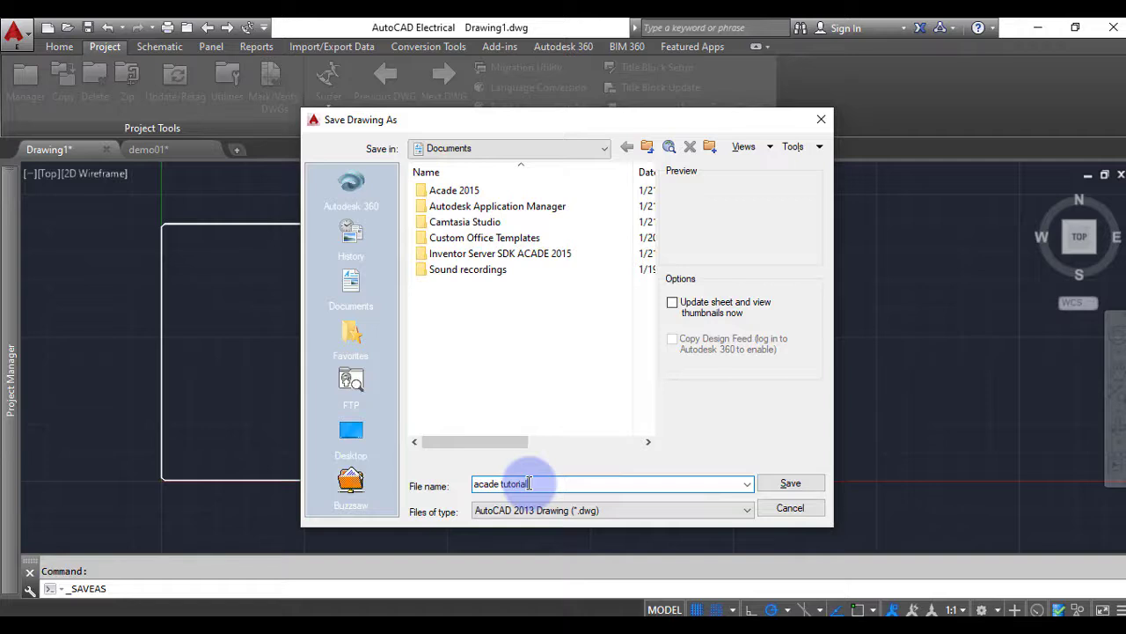
left_click(771, 489)
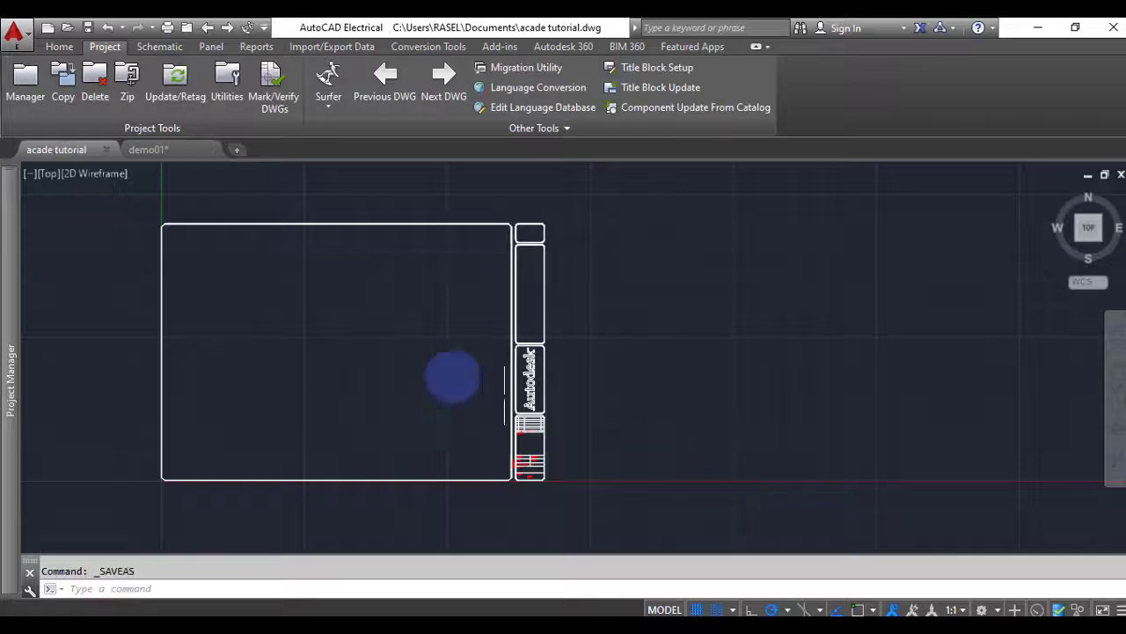
- Add acade tutorial.dwg from Documents to the SCHEMATIC folder of AutoCADe Book's Tutorial, applying the project default values to its drawing settings
mouse_move(2, 321)
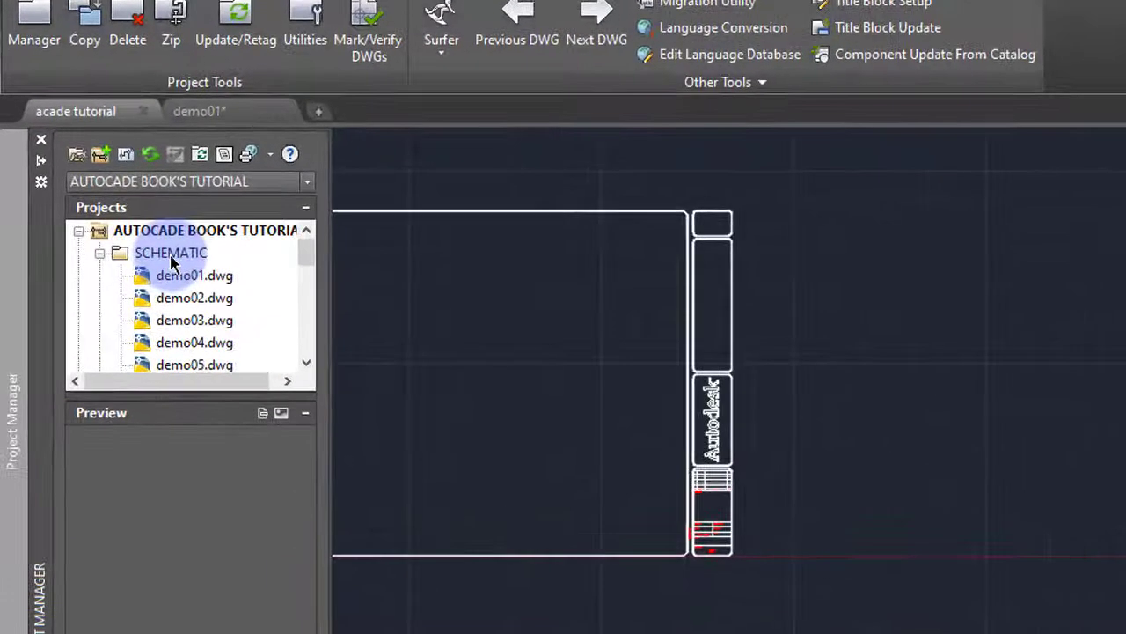
right_click(172, 257)
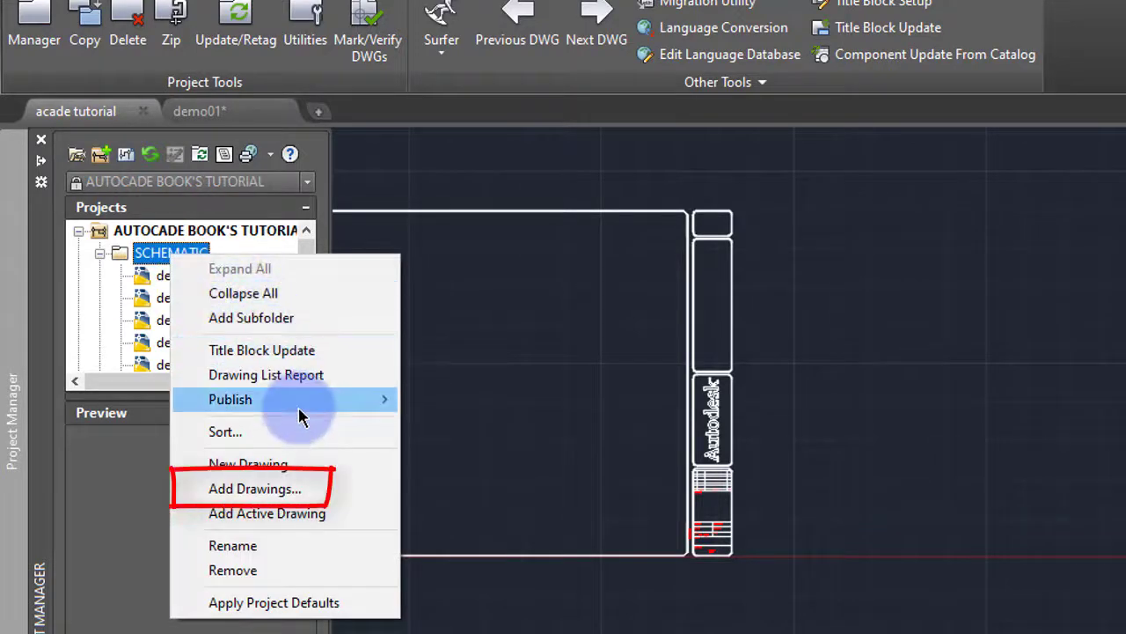
left_click(256, 488)
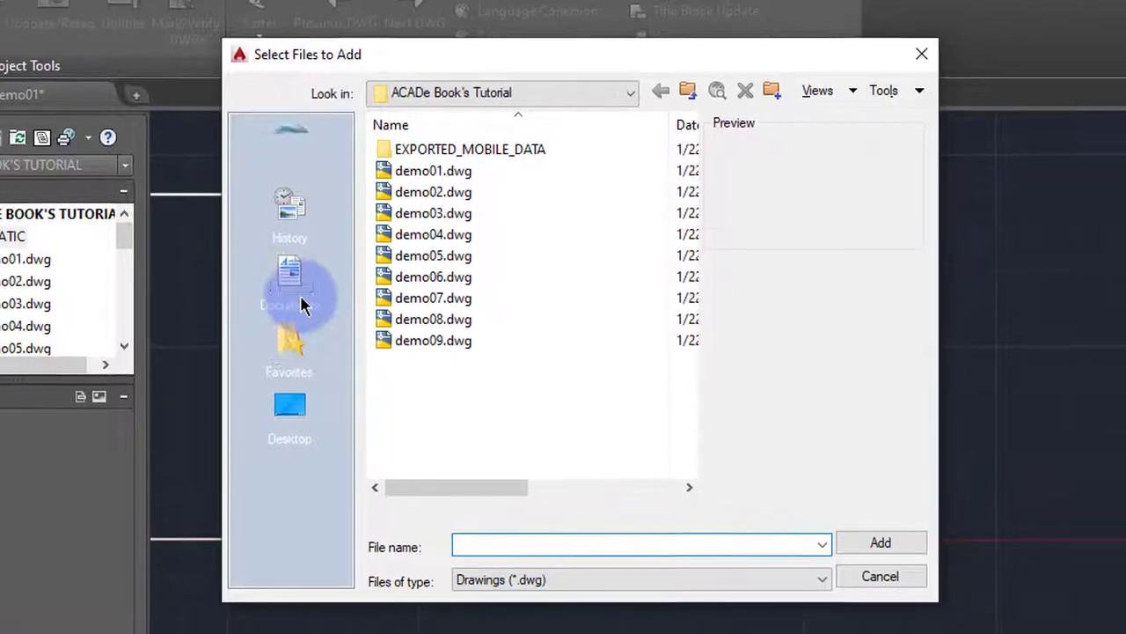
left_click(299, 304)
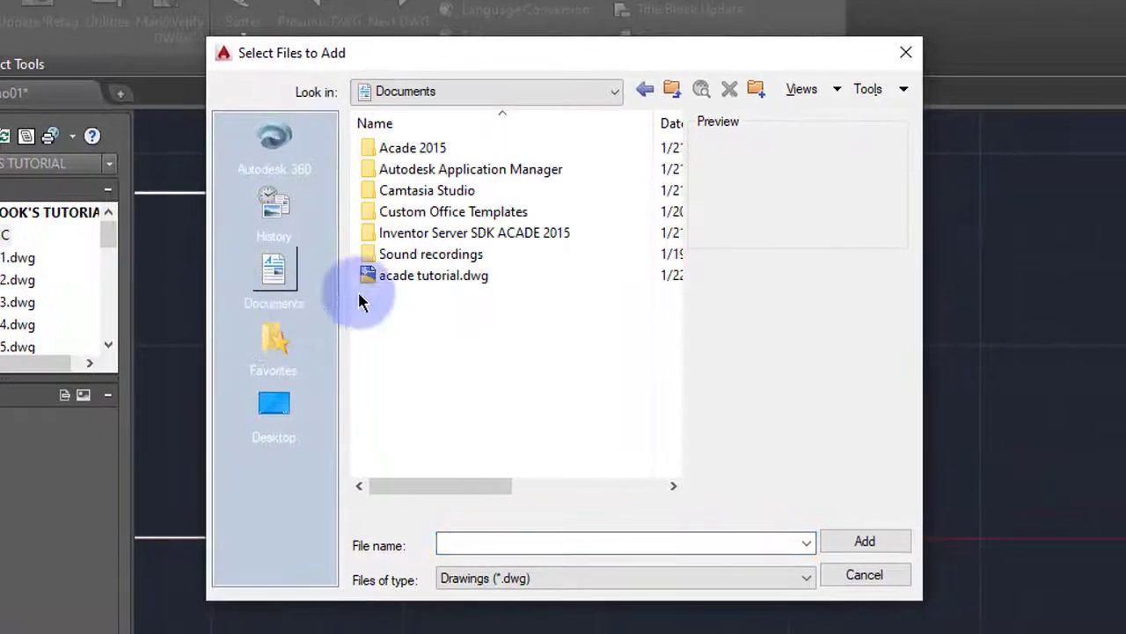
left_click(454, 280)
left_click(857, 540)
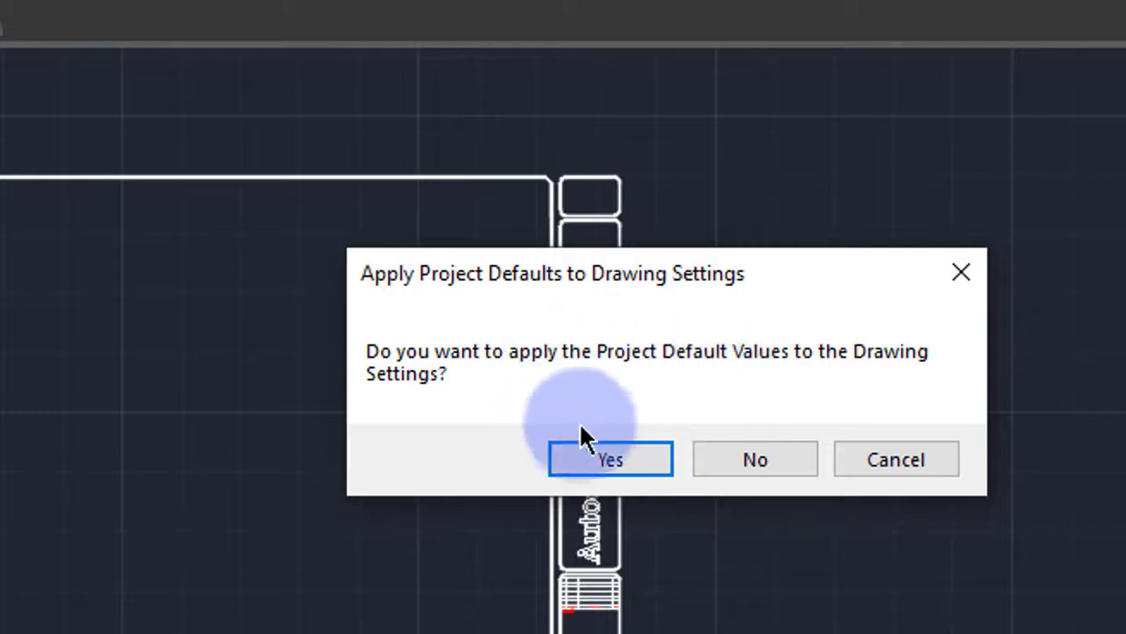
left_click(609, 461)
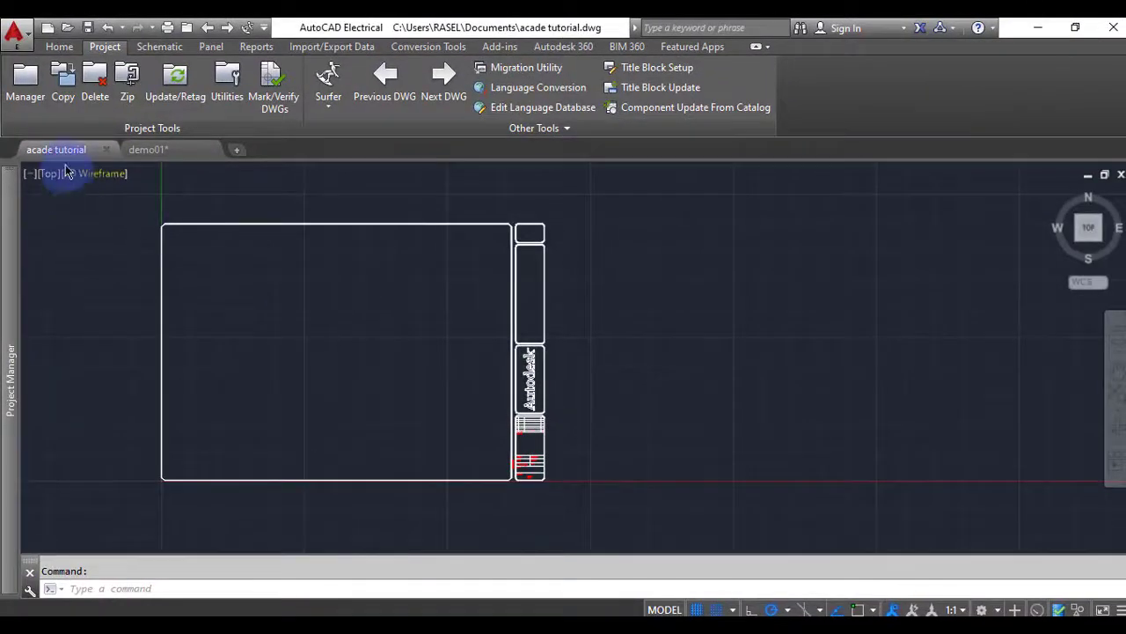
mouse_move(64, 157)
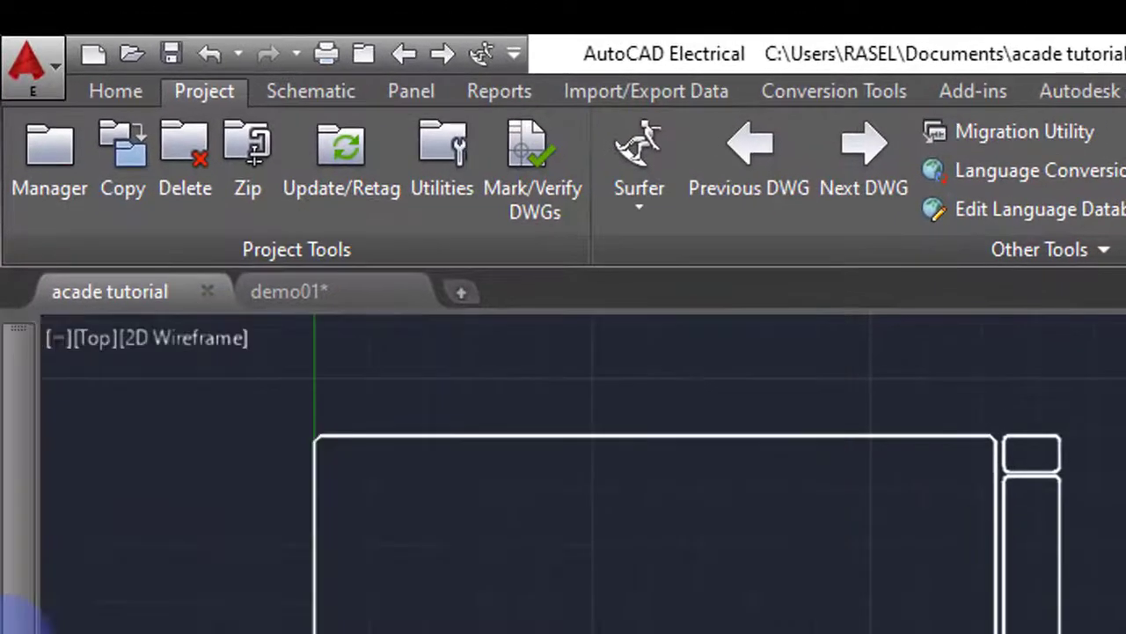
mouse_move(61, 617)
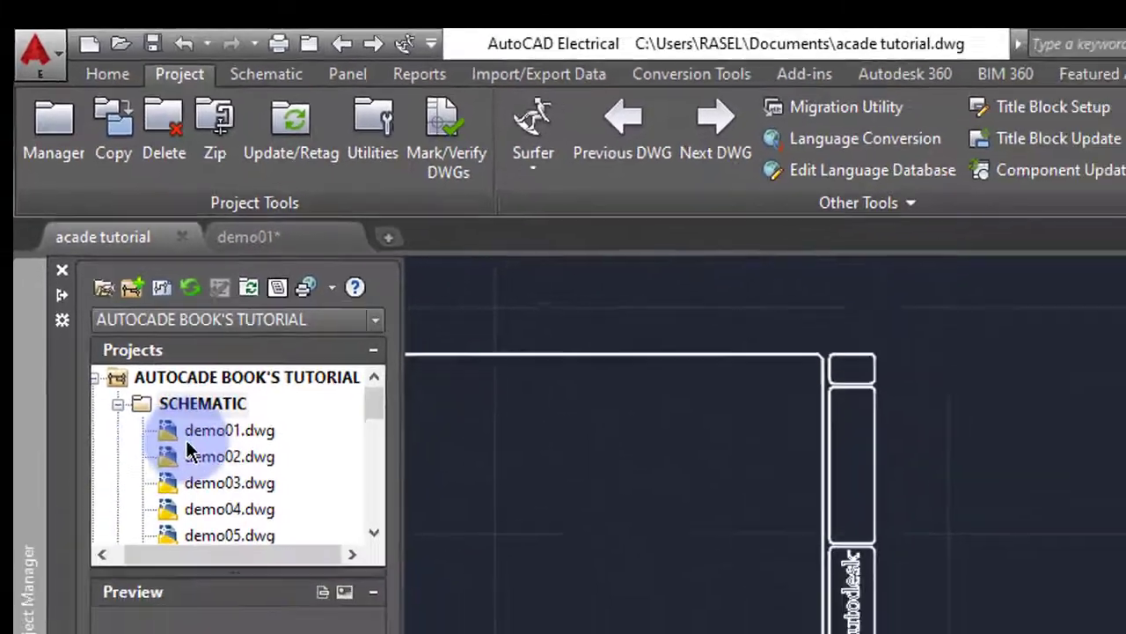
scroll(229, 560, "down", 2)
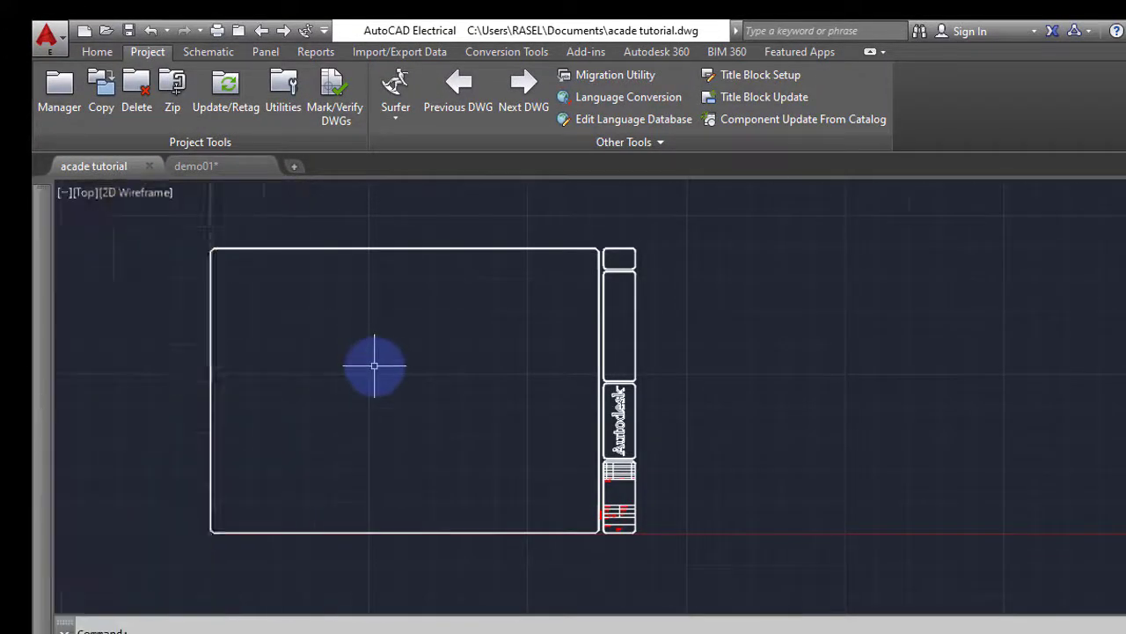
scroll(372, 364, "up", 2)
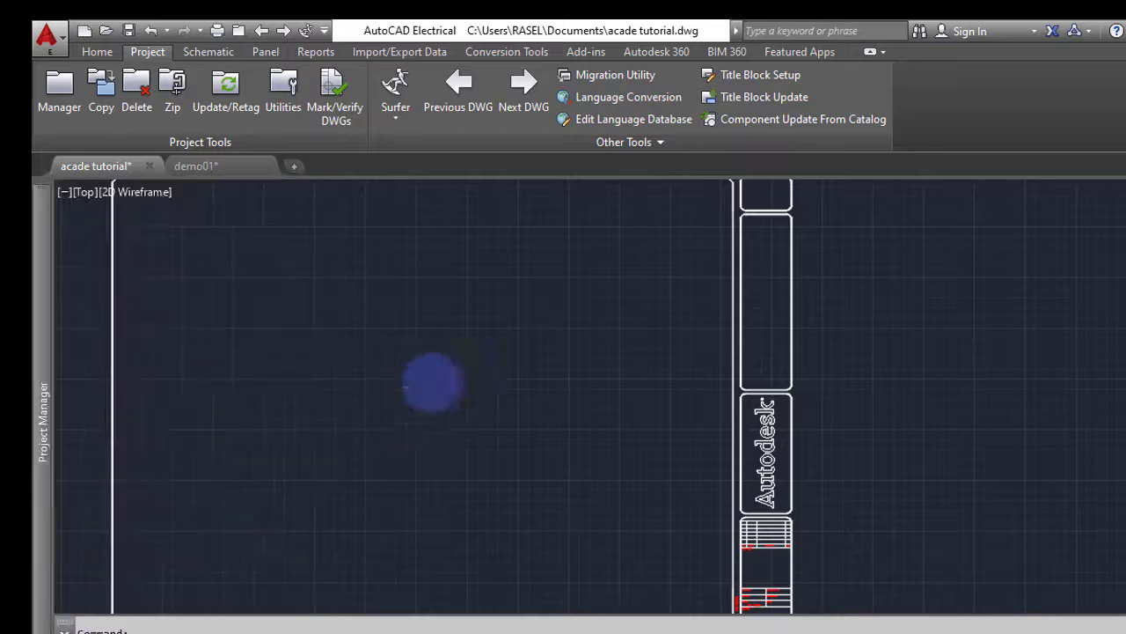
- Start a new drawing in the SCHEMATIC folder of AutoCADe Book's Tutorial and name it Acade Tutorial 2
mouse_move(44, 352)
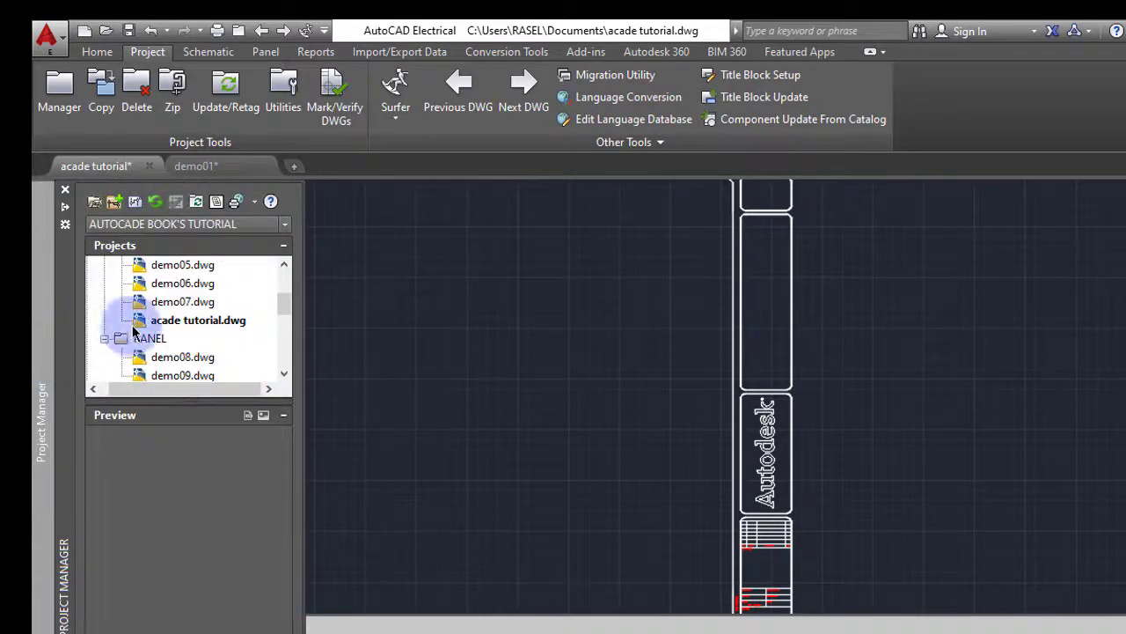
scroll(132, 334, "down", 2)
scroll(138, 330, "up", 4)
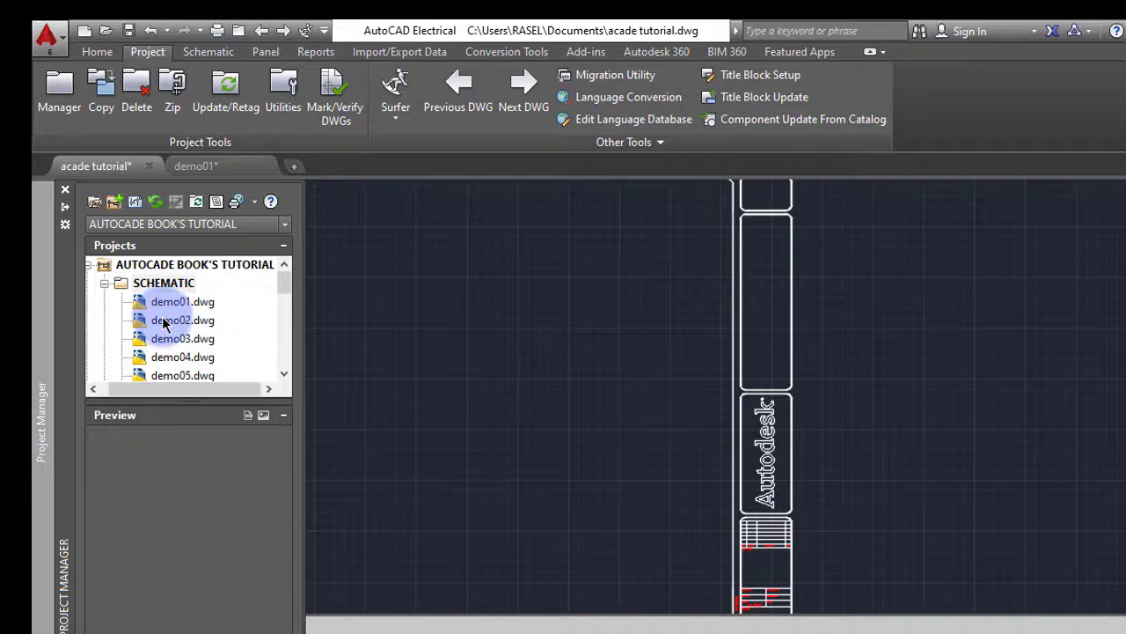
right_click(164, 283)
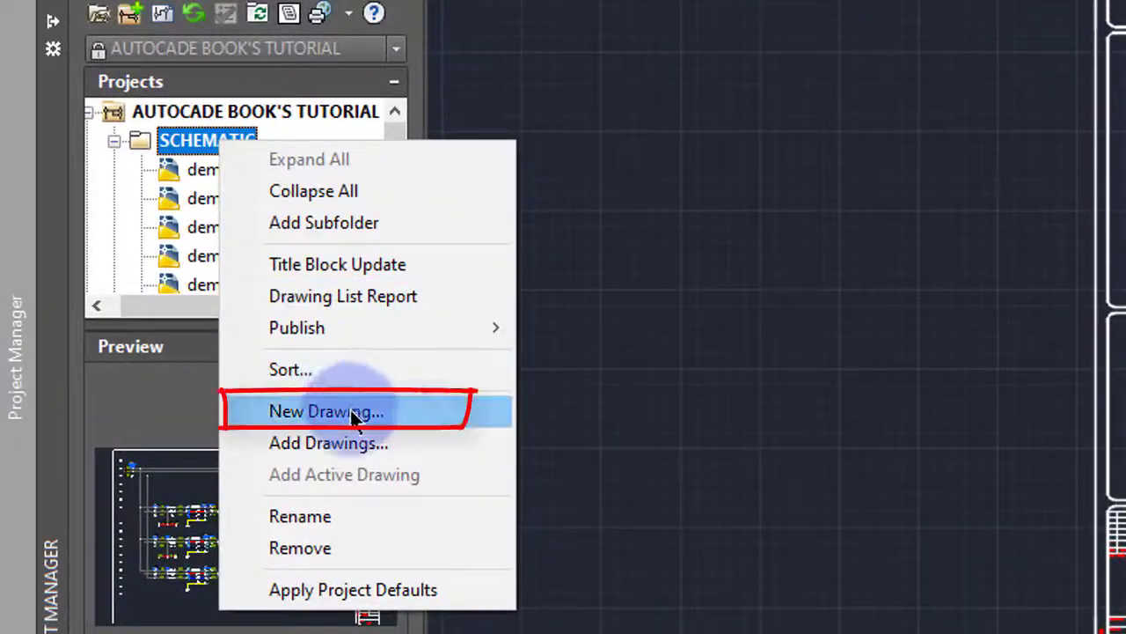
left_click(350, 409)
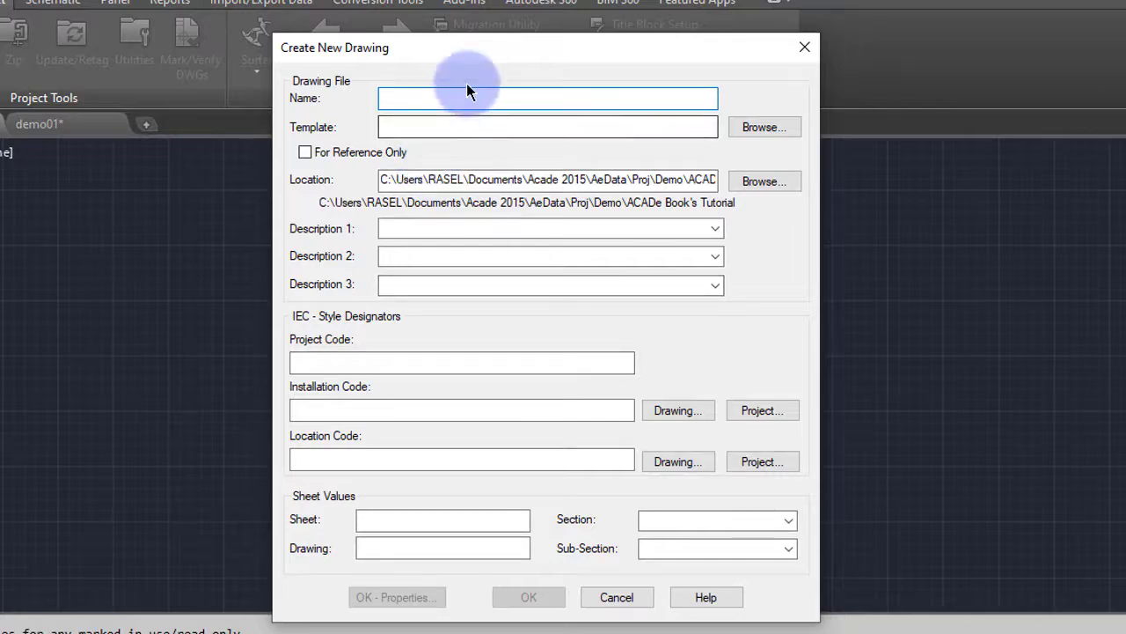
type("Acade Tutorial 2")
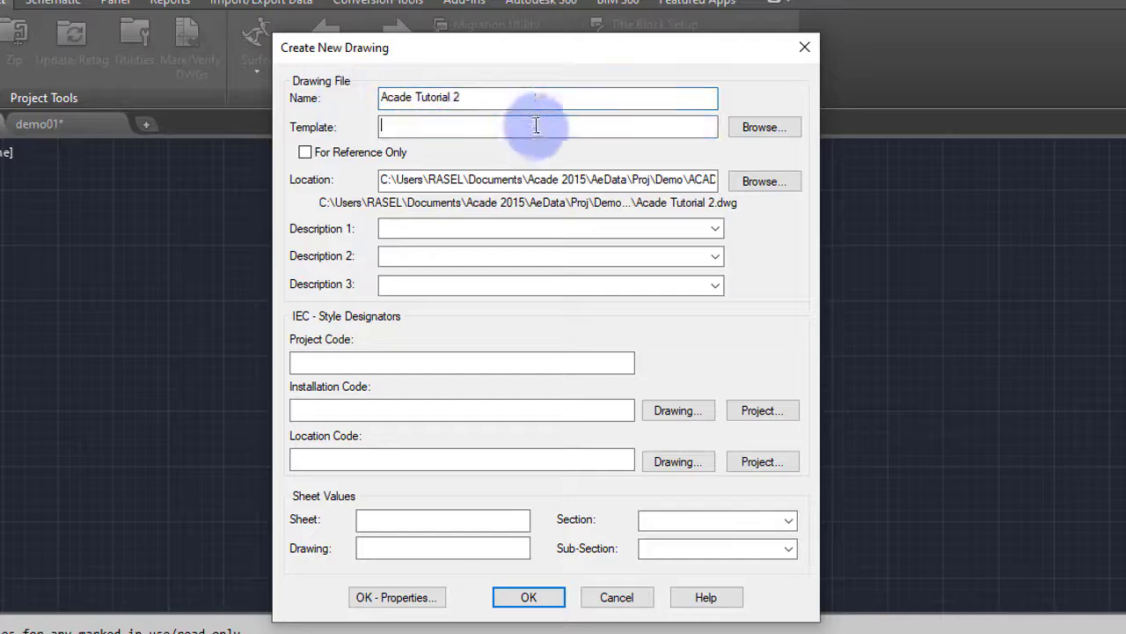
- Assign the ACAD_ELECTRICAL.dwt template and create the drawing, accepting its drawing properties without changes
left_click(762, 127)
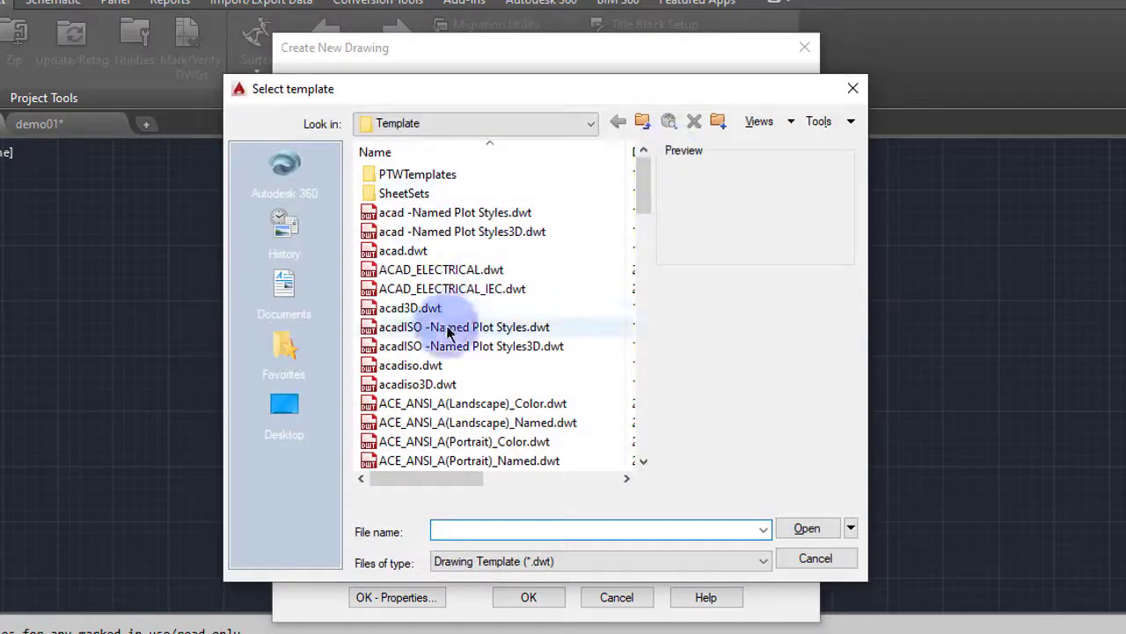
left_click(511, 269)
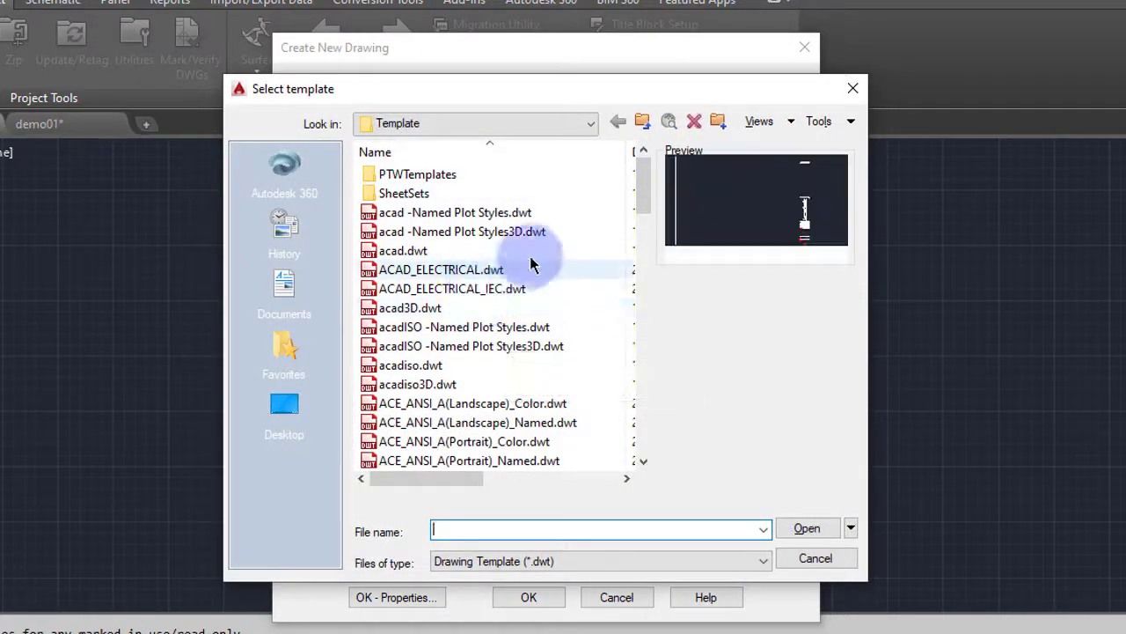
left_click(801, 528)
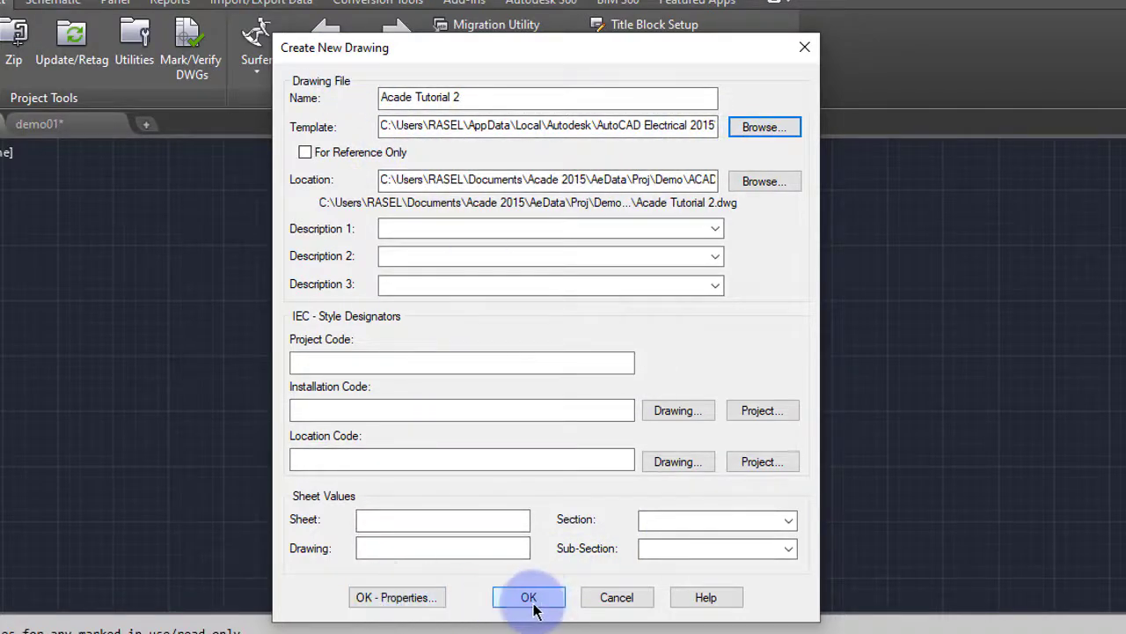
left_click(403, 600)
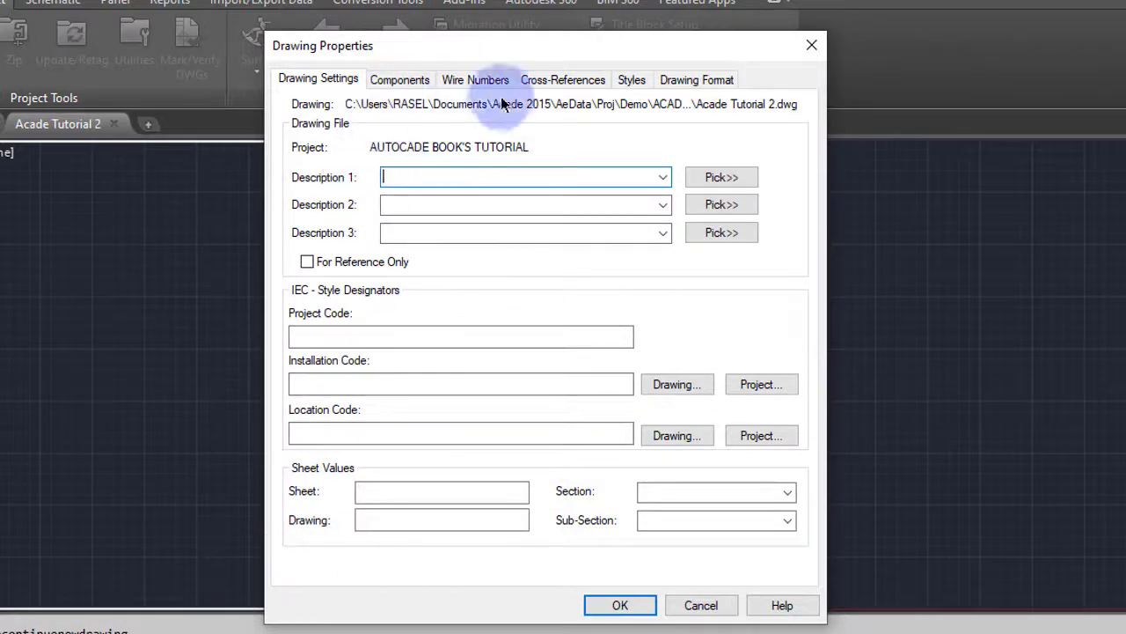
left_click(620, 604)
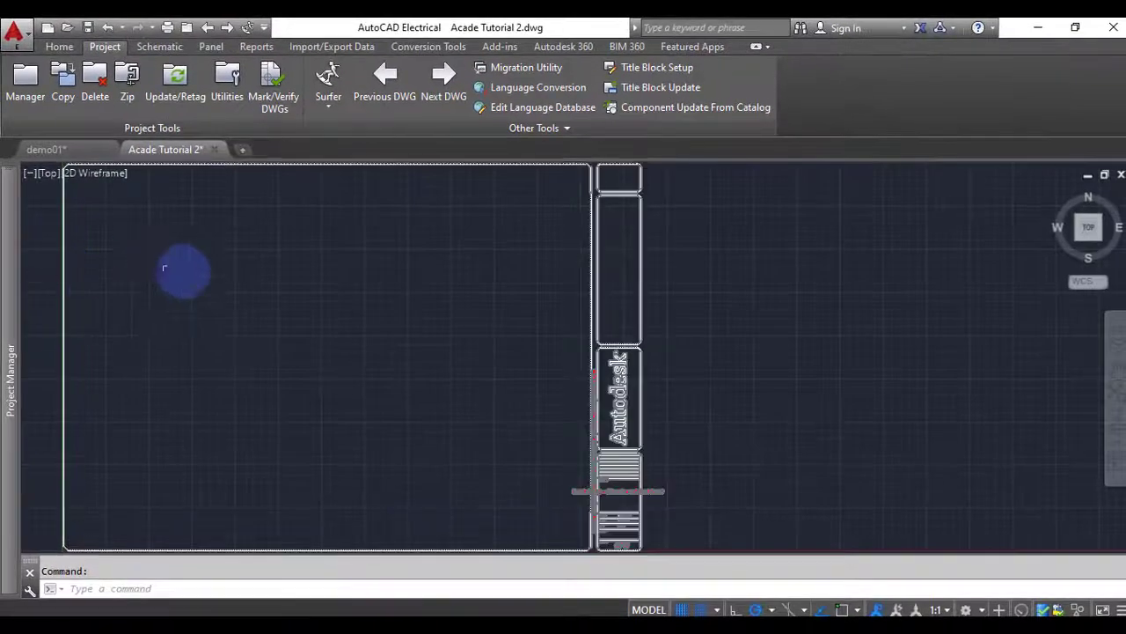
- Check the SCHEMATIC drawing list for the new entry and examine the sheet frame and title block of Acade Tutorial 2
mouse_move(10, 378)
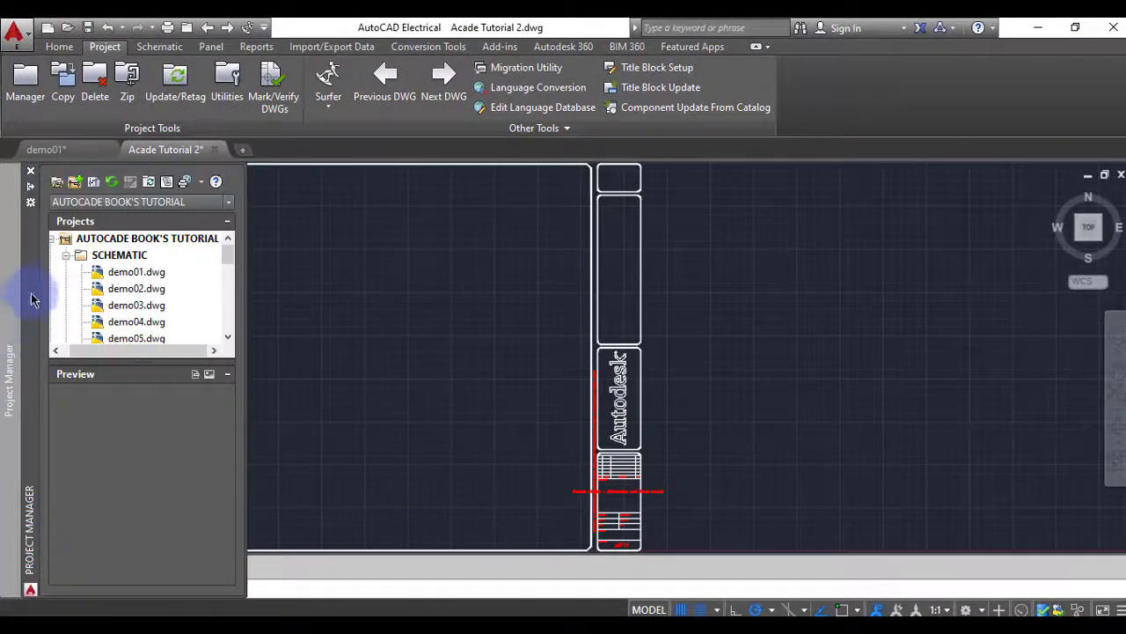
left_click(110, 254)
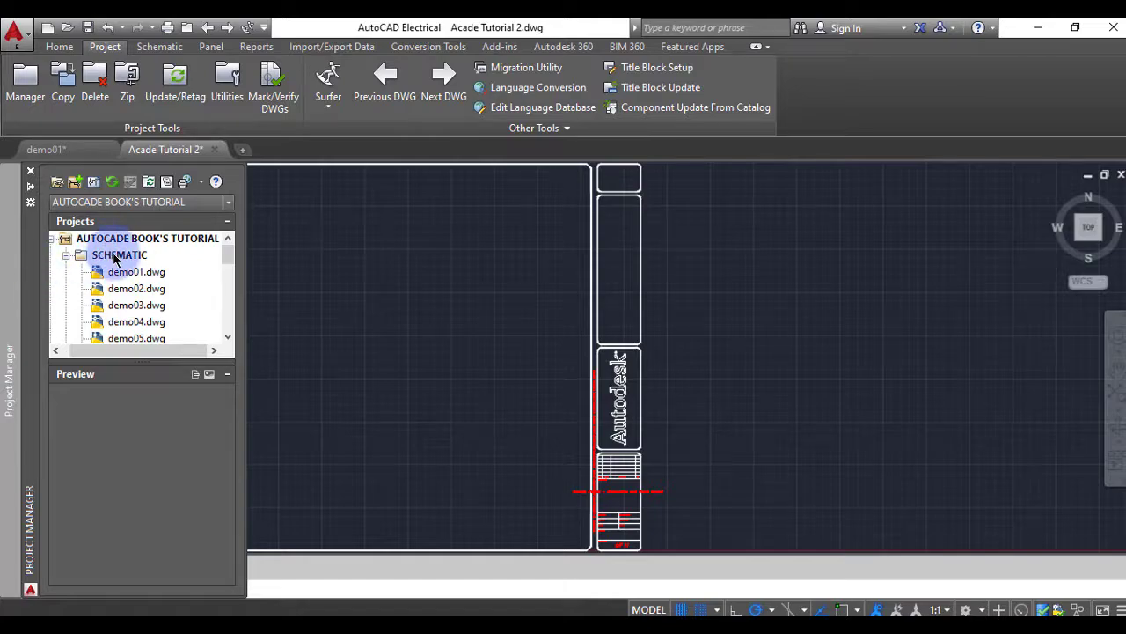
scroll(131, 315, "down", 2)
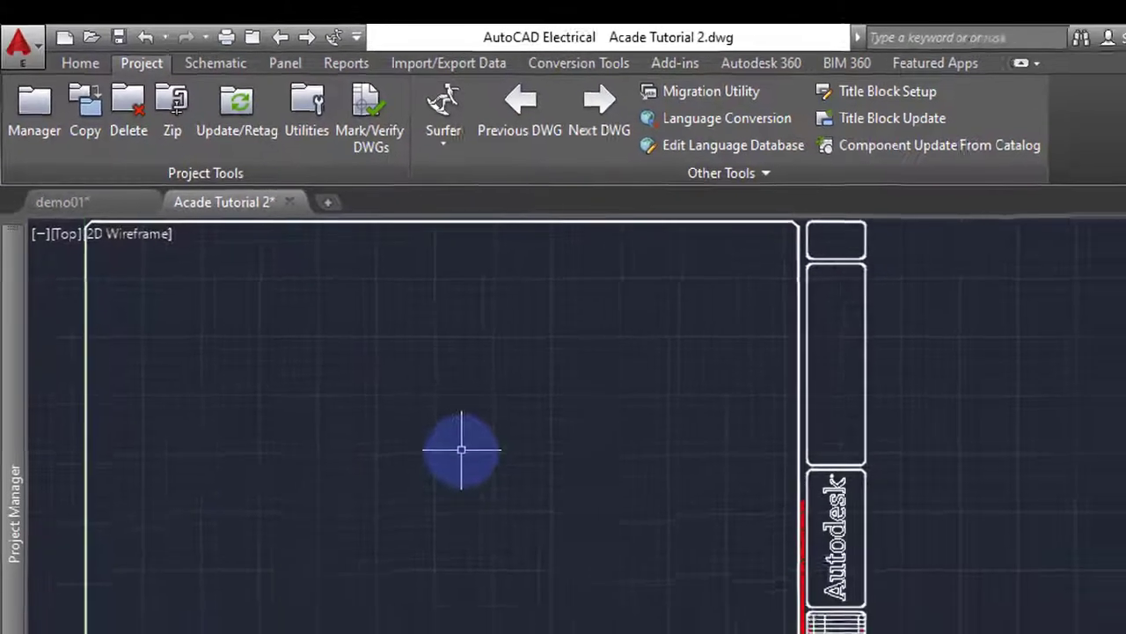
scroll(495, 482, "down", 2)
scroll(505, 437, "up", 6)
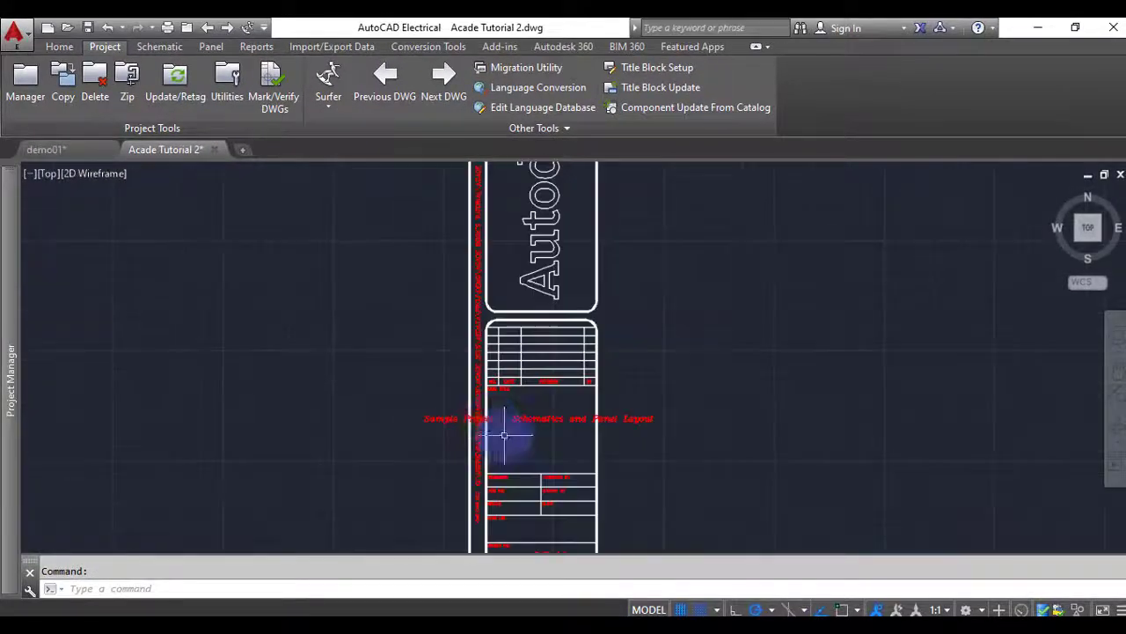
scroll(464, 414, "up", 4)
scroll(461, 411, "down", 7)
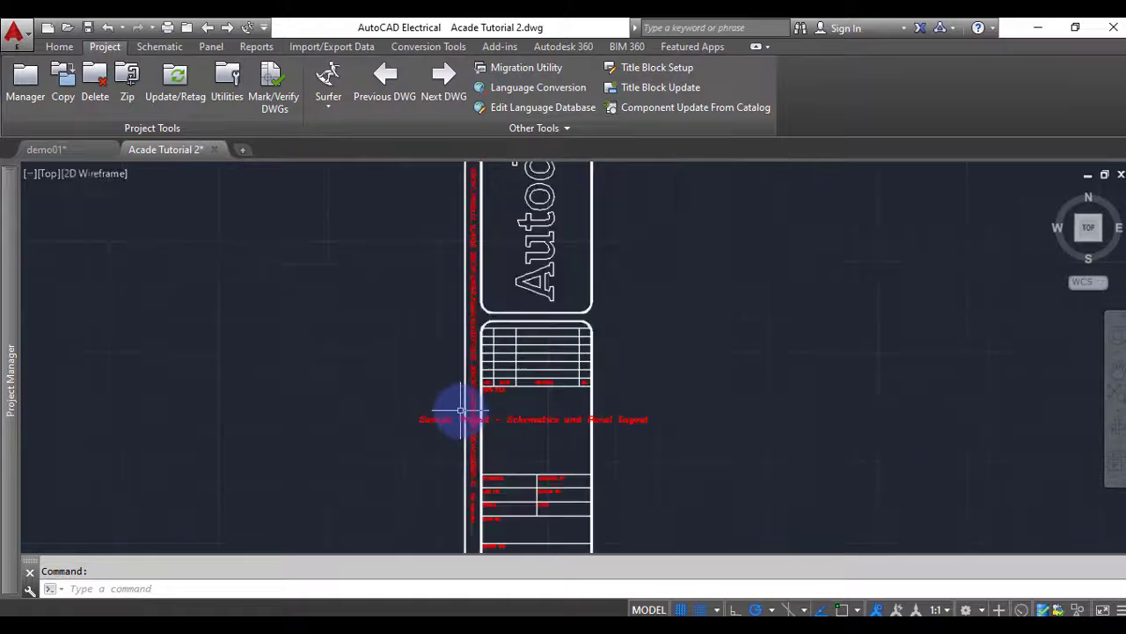
scroll(378, 379, "down", 3)
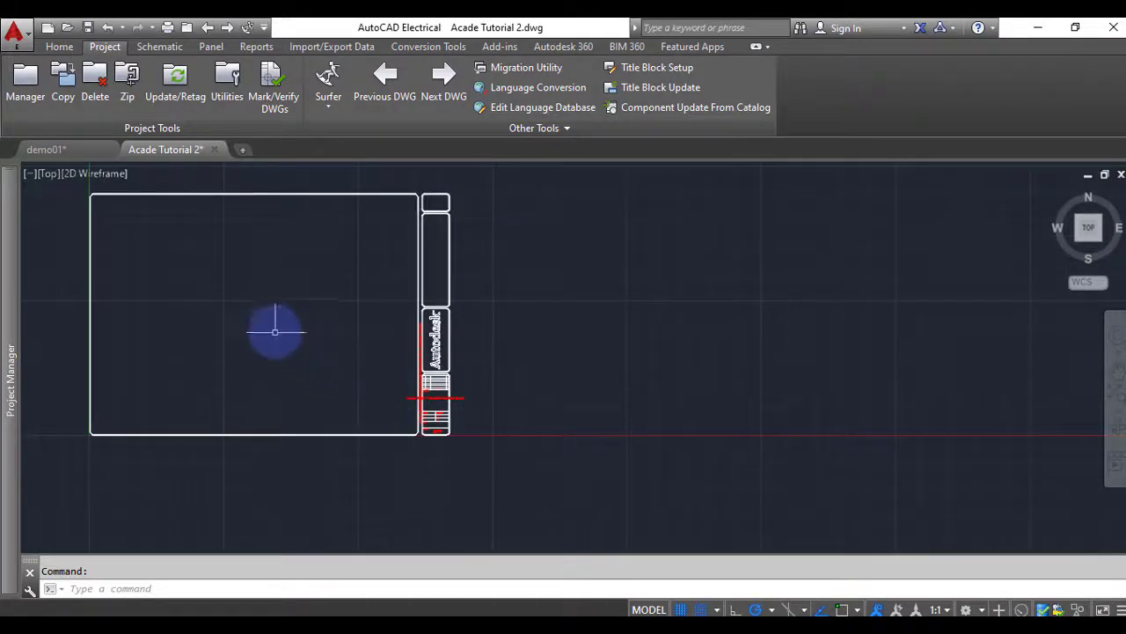
middle_click_drag(270, 325, 482, 355)
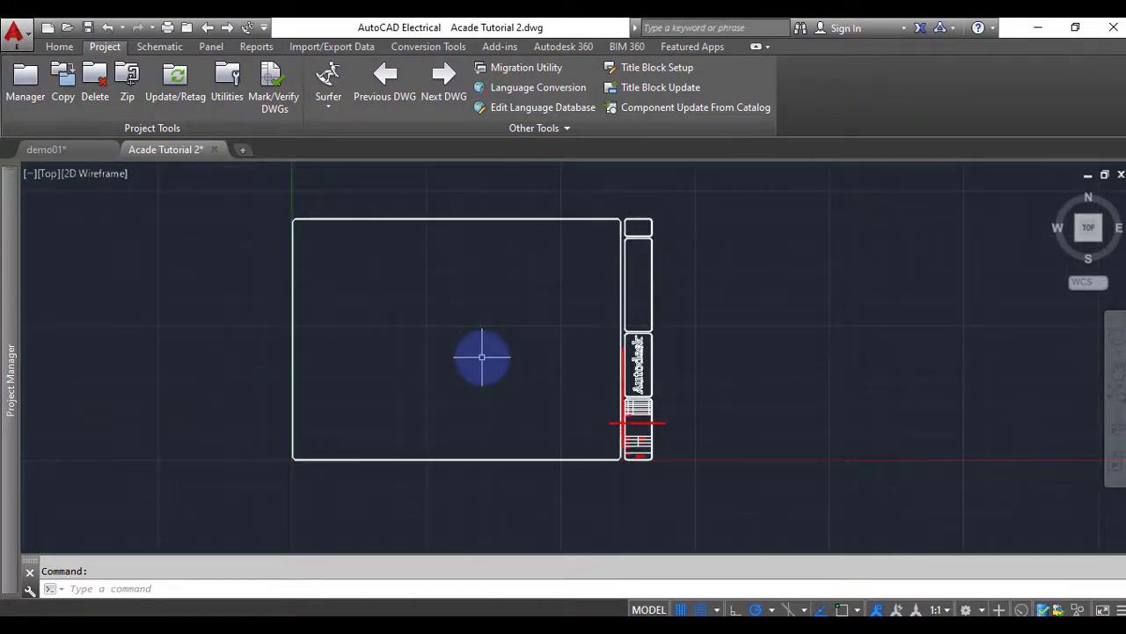